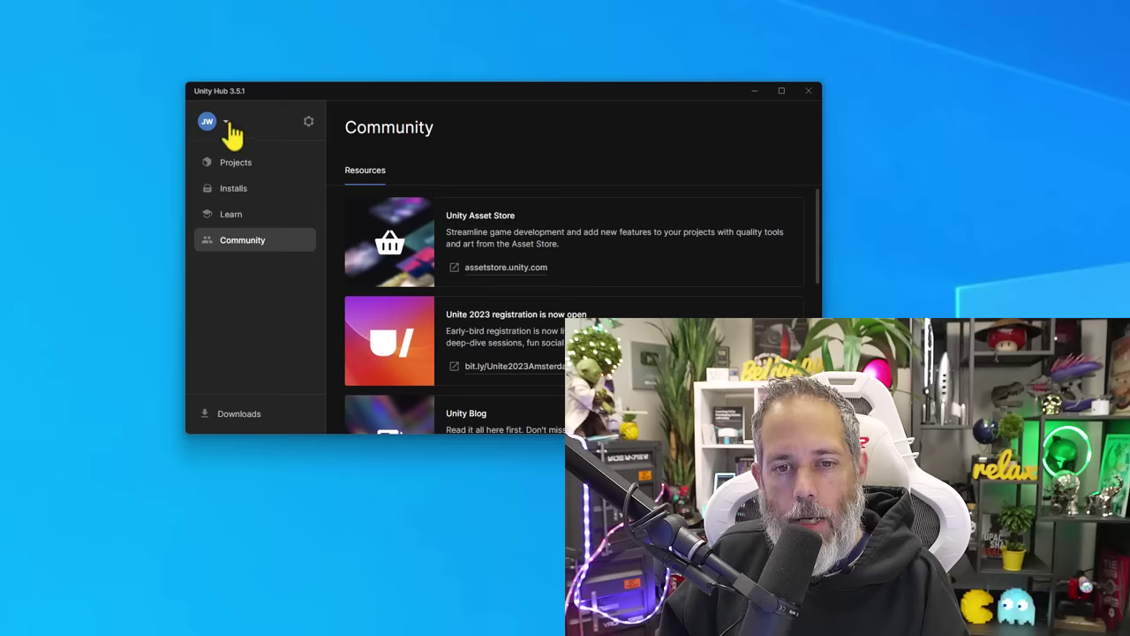
{"action": "left_click", "coordinate": [226, 122]}
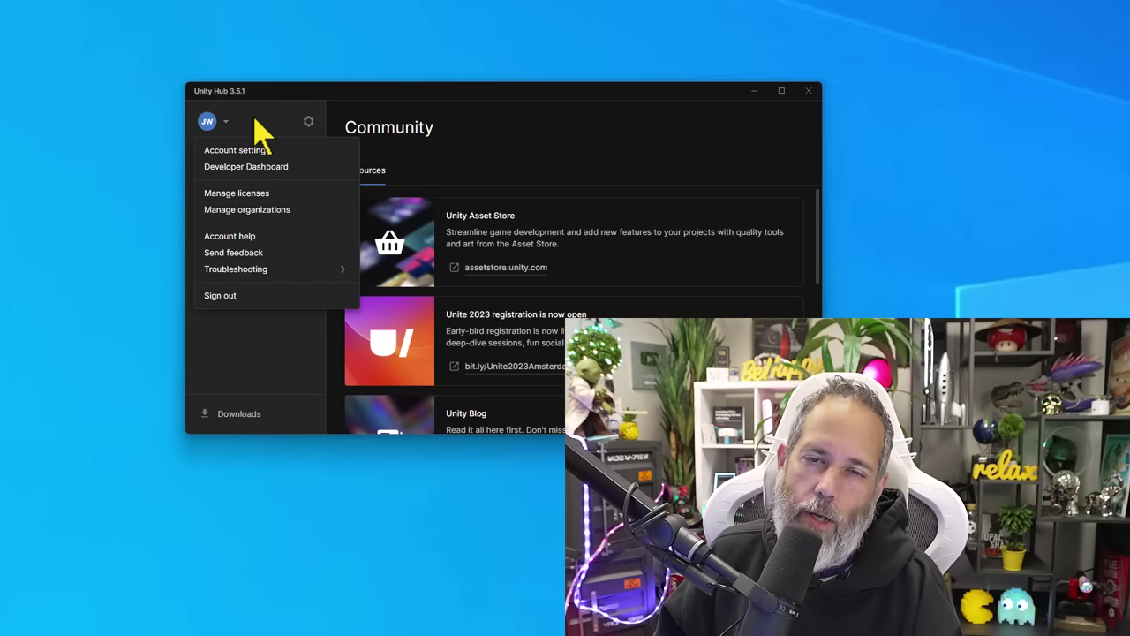
{"action": "left_click", "coordinate": [253, 119]}
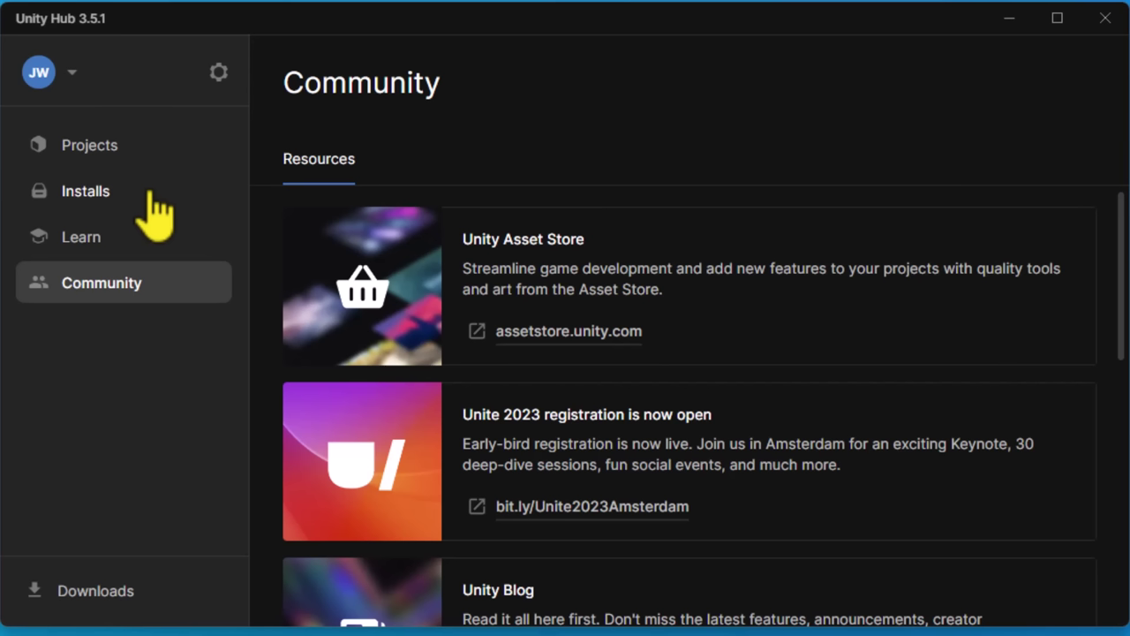
Step: Review the installed Unity editor versions and their build platforms, including the 2022.3.2f1 LTS release
{"action": "left_click", "coordinate": [147, 190]}
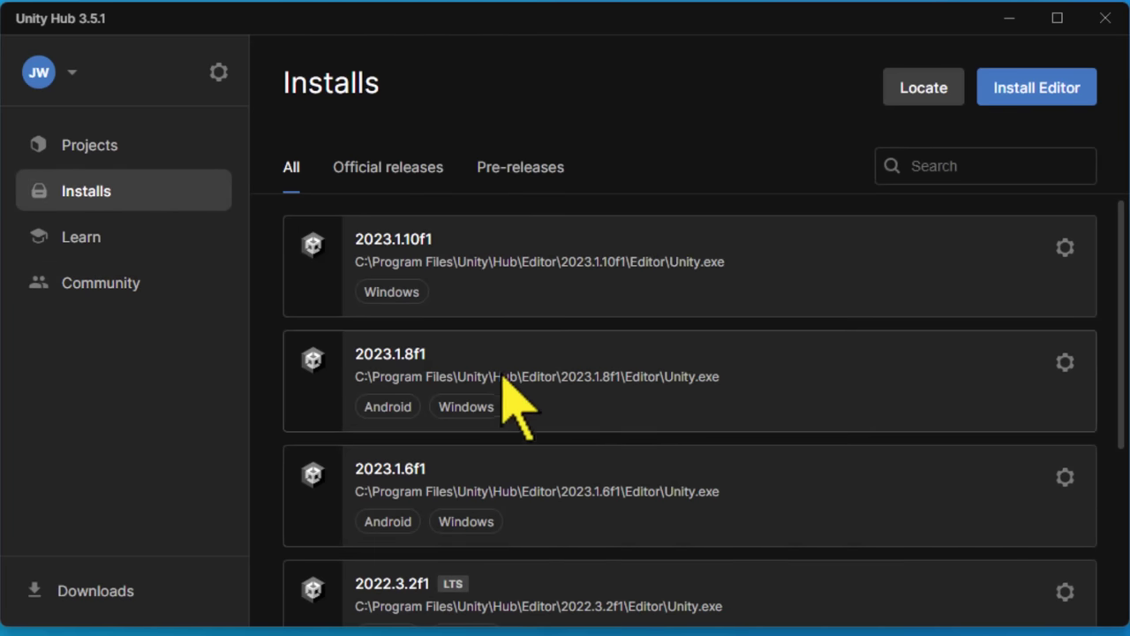
{"action": "scroll", "coordinate": [499, 371], "scroll_direction": "down", "scroll_amount": 3}
{"action": "scroll", "coordinate": [527, 459], "scroll_direction": "up", "scroll_amount": 3}
{"action": "left_click", "coordinate": [378, 240]}
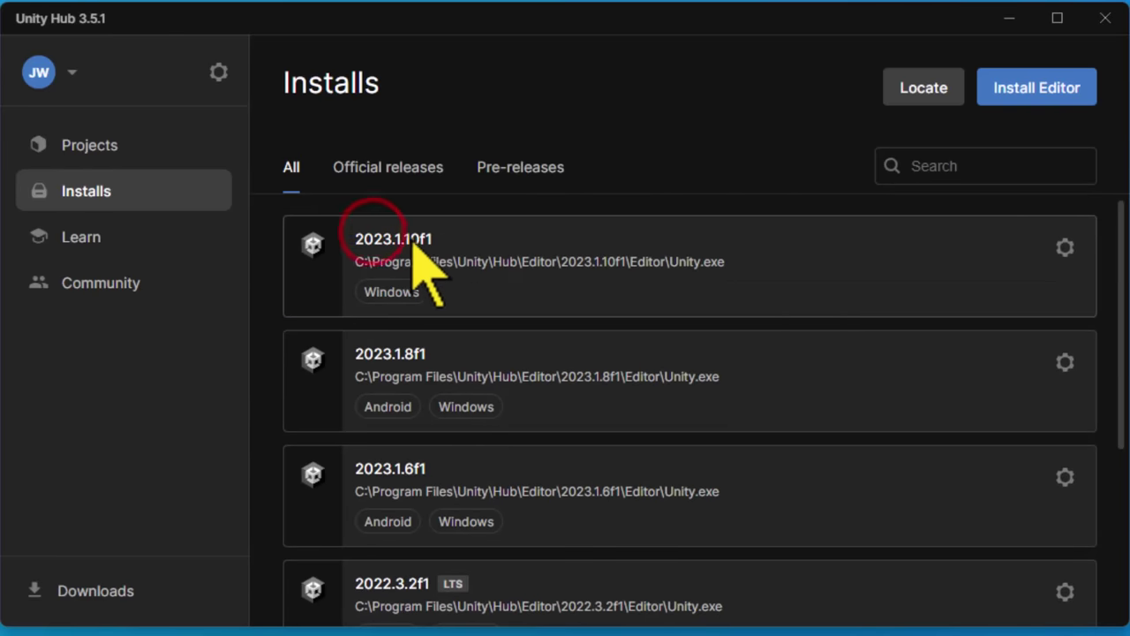
{"action": "left_click", "coordinate": [390, 357]}
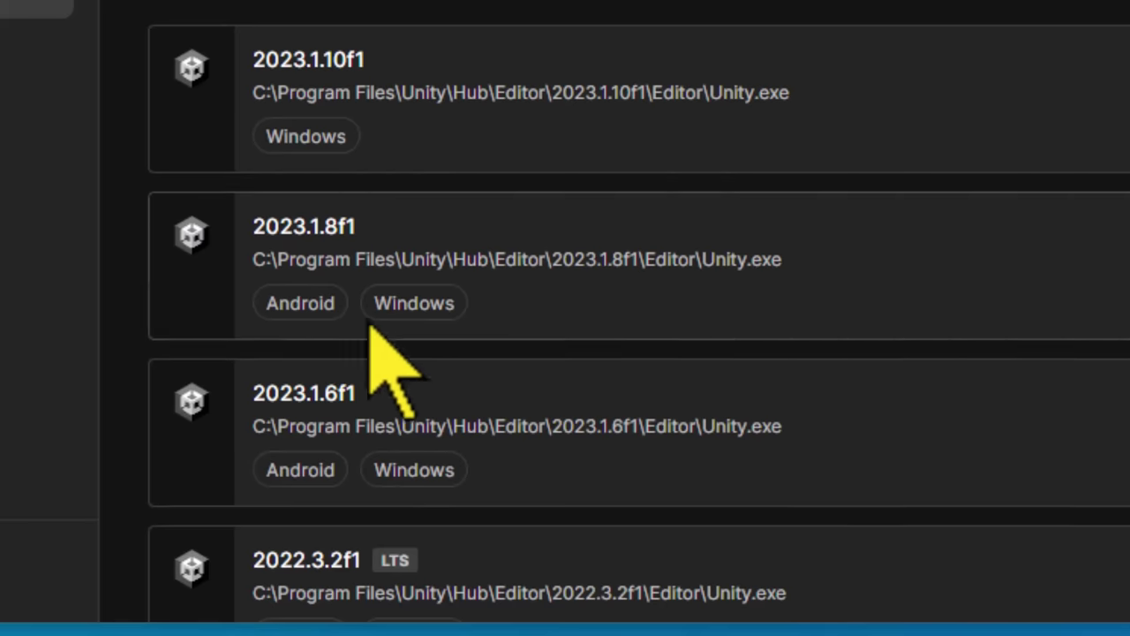
{"action": "scroll", "coordinate": [397, 353], "scroll_direction": "down", "scroll_amount": 4}
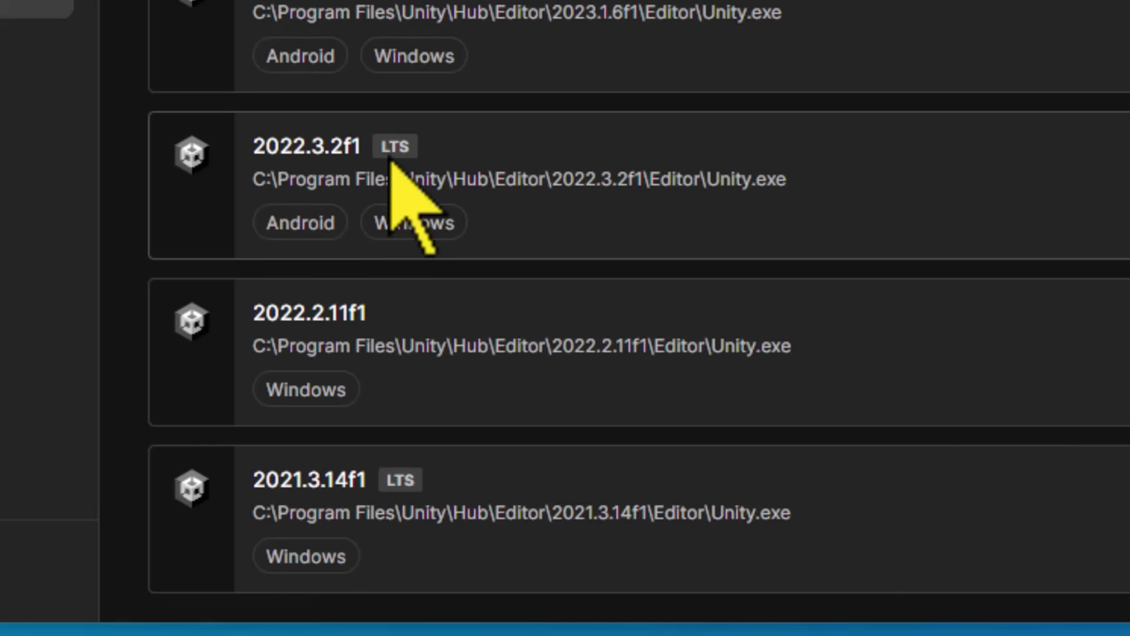
{"action": "left_click", "coordinate": [392, 154]}
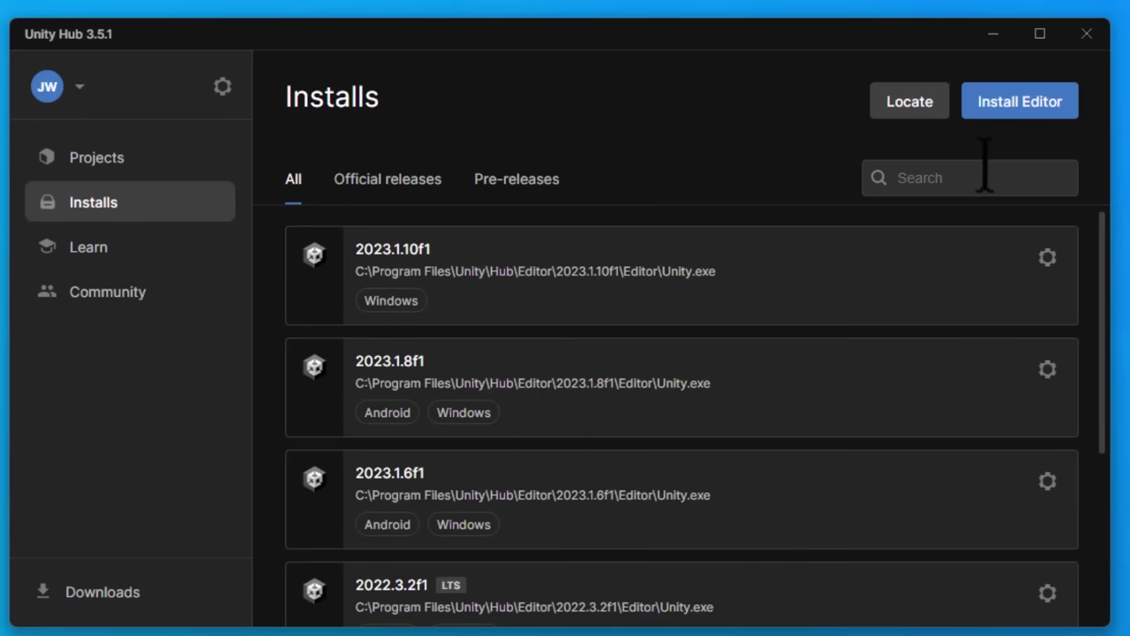
Step: Examine the official releases and pre-releases of the Unity editor that are available to install
{"action": "left_click", "coordinate": [1001, 102]}
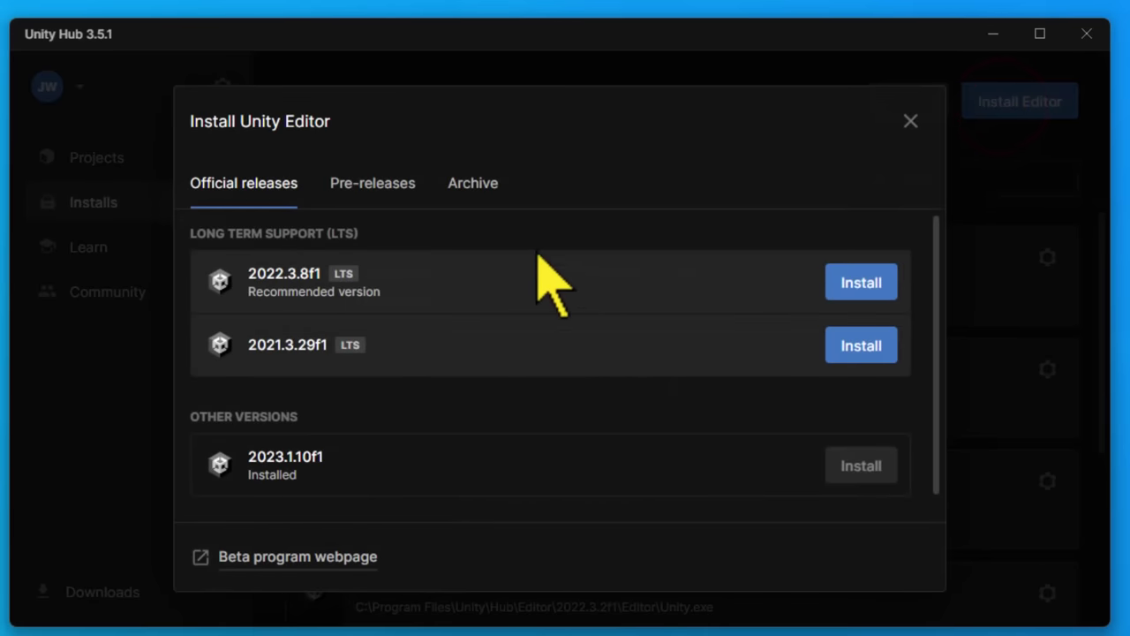
{"action": "scroll", "coordinate": [346, 427], "scroll_direction": "down", "scroll_amount": 1}
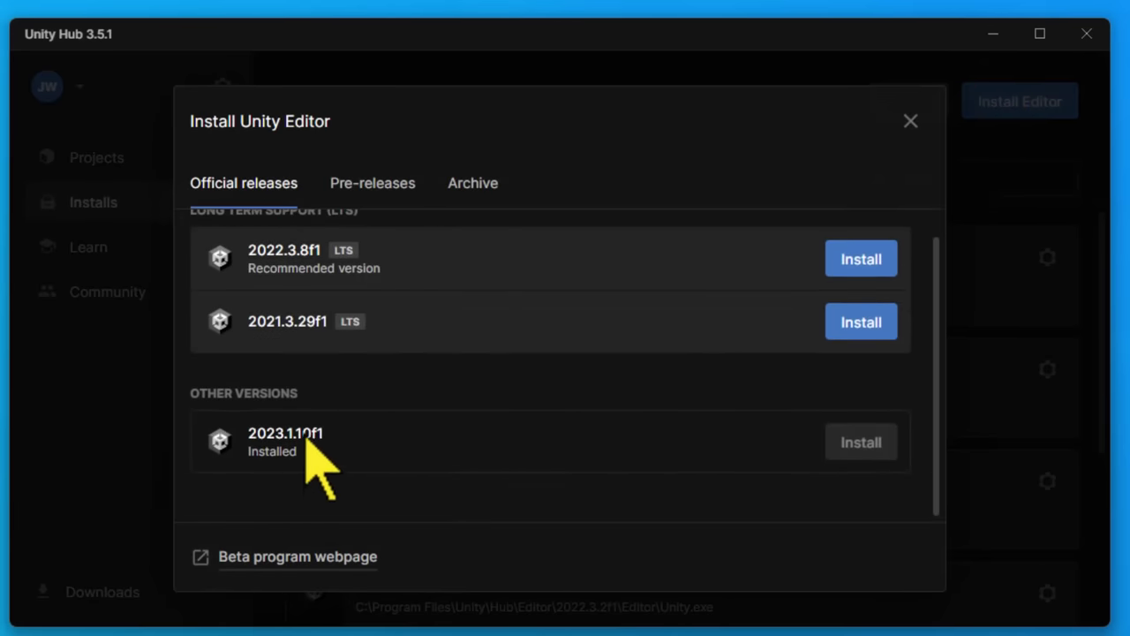
{"action": "double_click", "coordinate": [255, 451]}
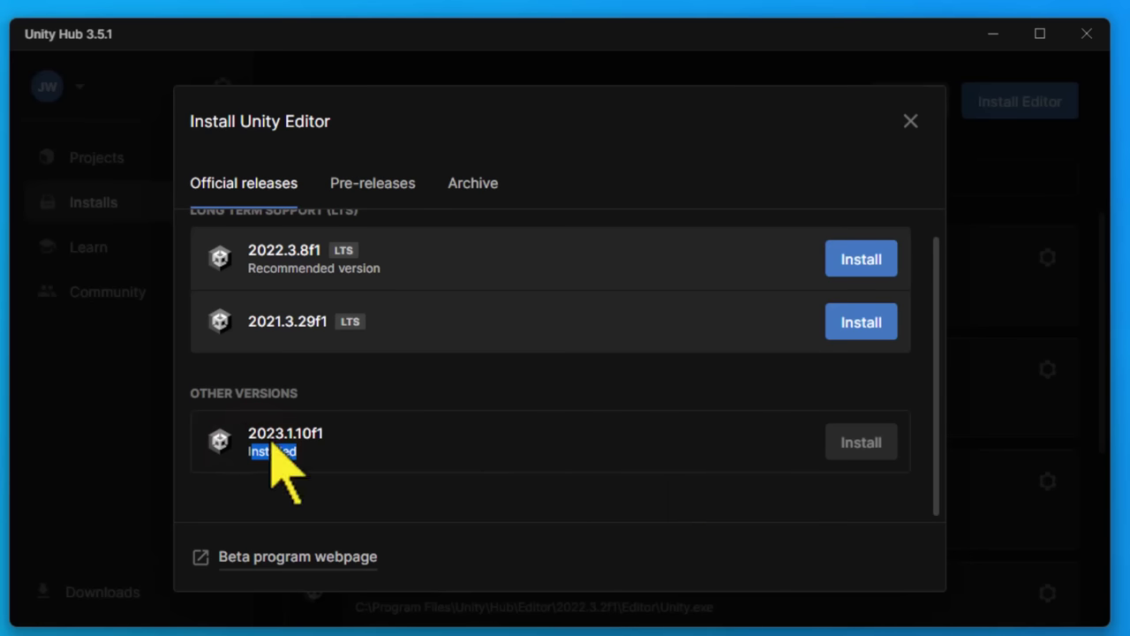
{"action": "left_click", "coordinate": [388, 195]}
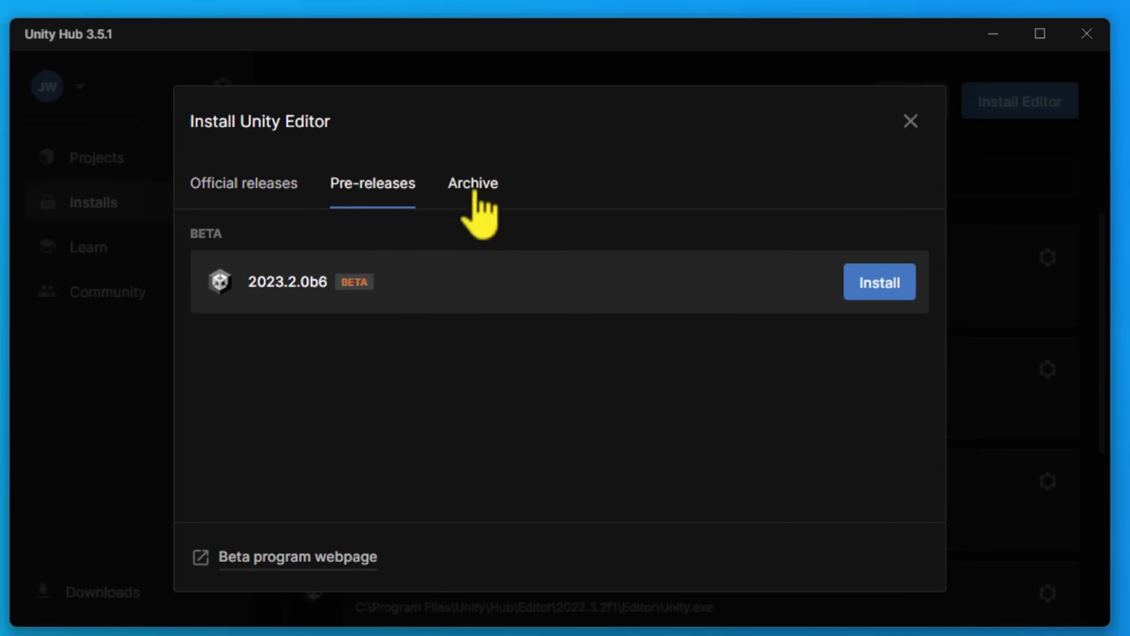
{"action": "left_click", "coordinate": [279, 180]}
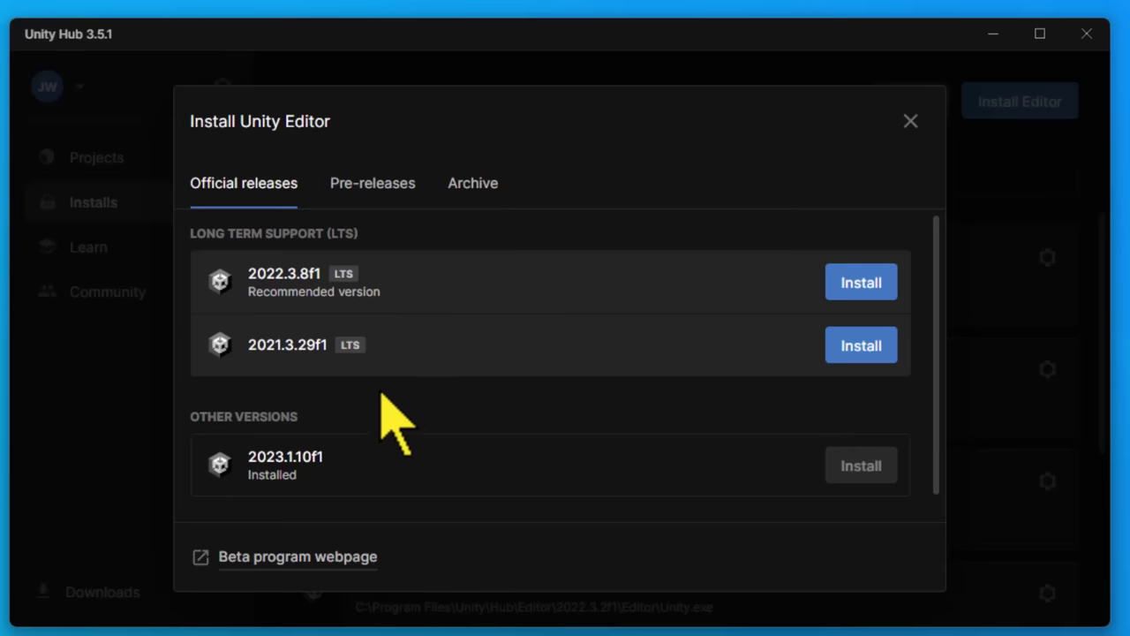
{"action": "scroll", "coordinate": [556, 424], "scroll_direction": "down", "scroll_amount": 1}
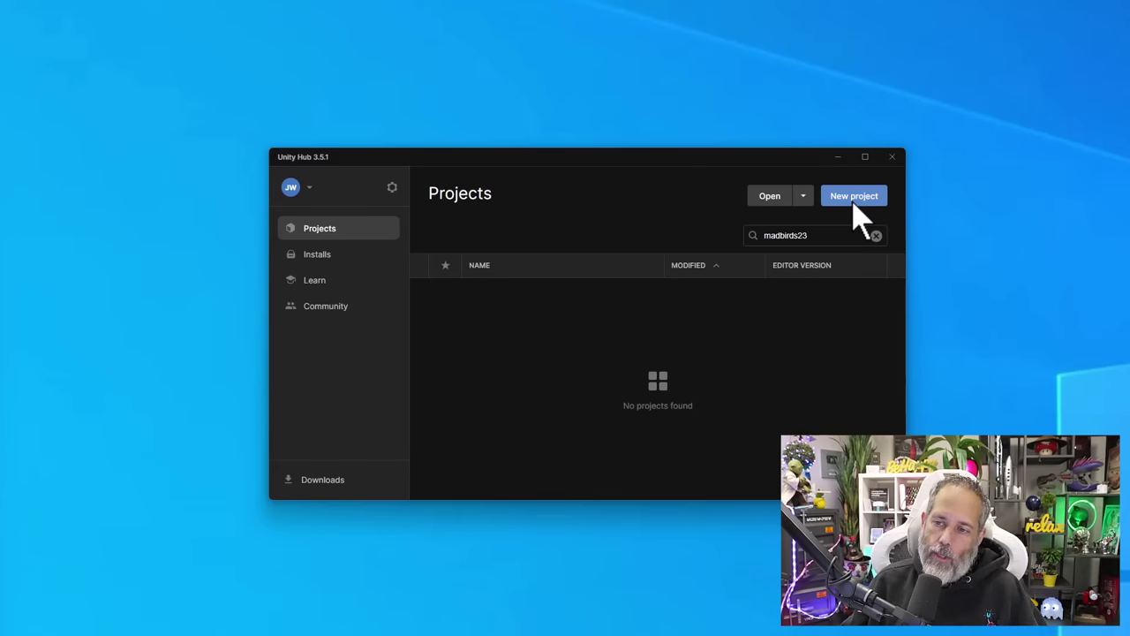
Step: Start a new project based on the 2D (URP) core template
{"action": "left_click", "coordinate": [853, 200]}
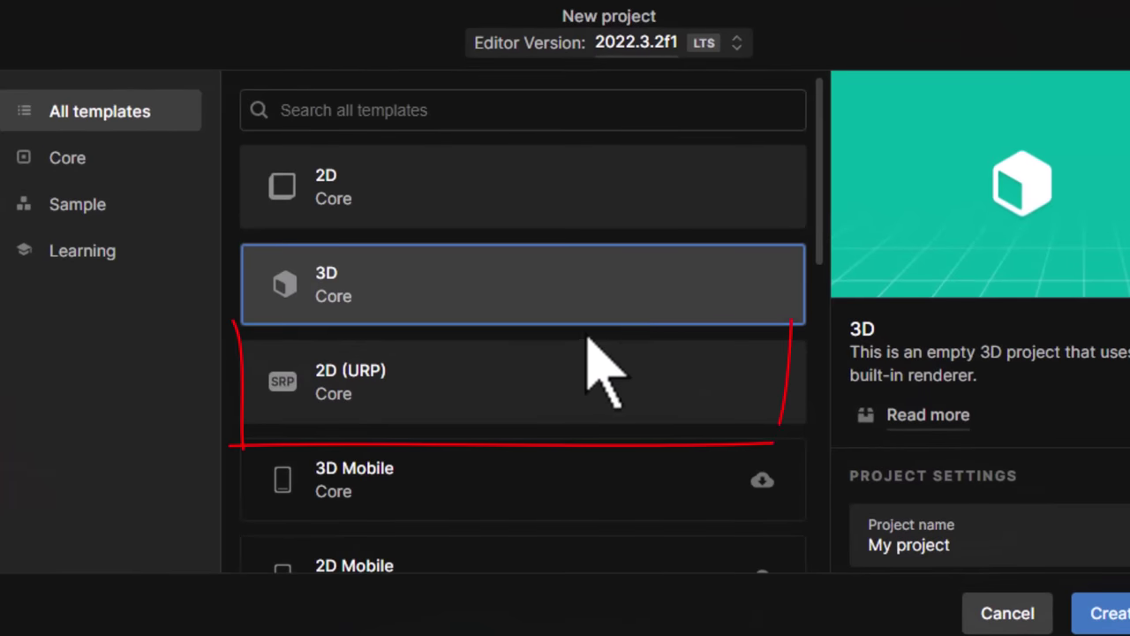
{"action": "left_click", "coordinate": [414, 381]}
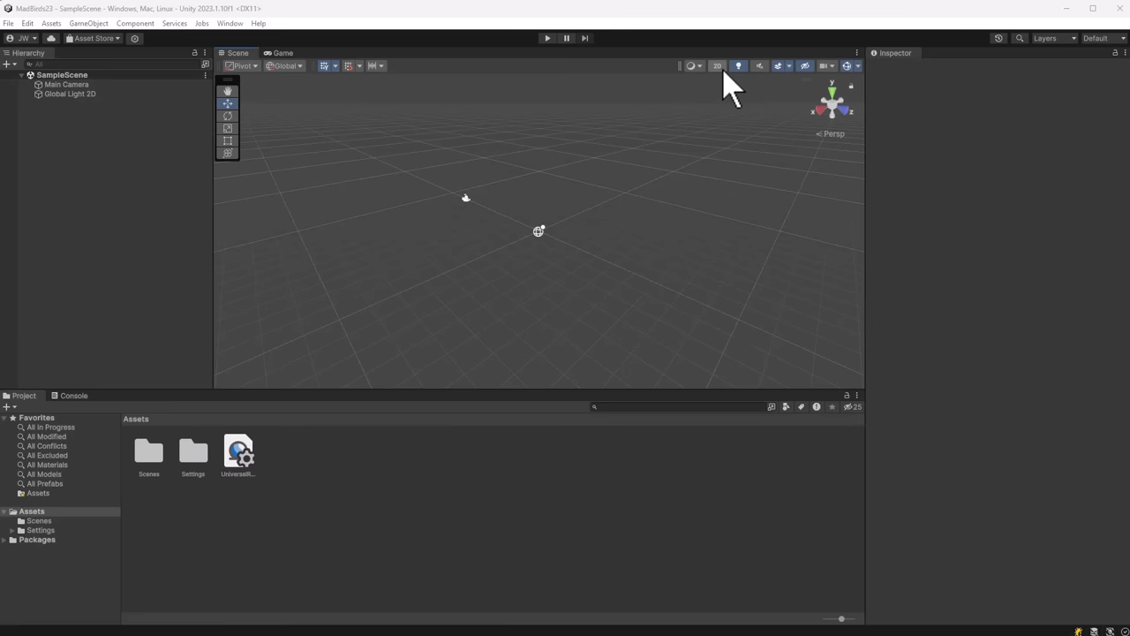
Step: Compare the 2D and 3D perspective modes of the Scene view in the Unity editor
{"action": "left_click", "coordinate": [718, 67]}
{"action": "left_click", "coordinate": [719, 67]}
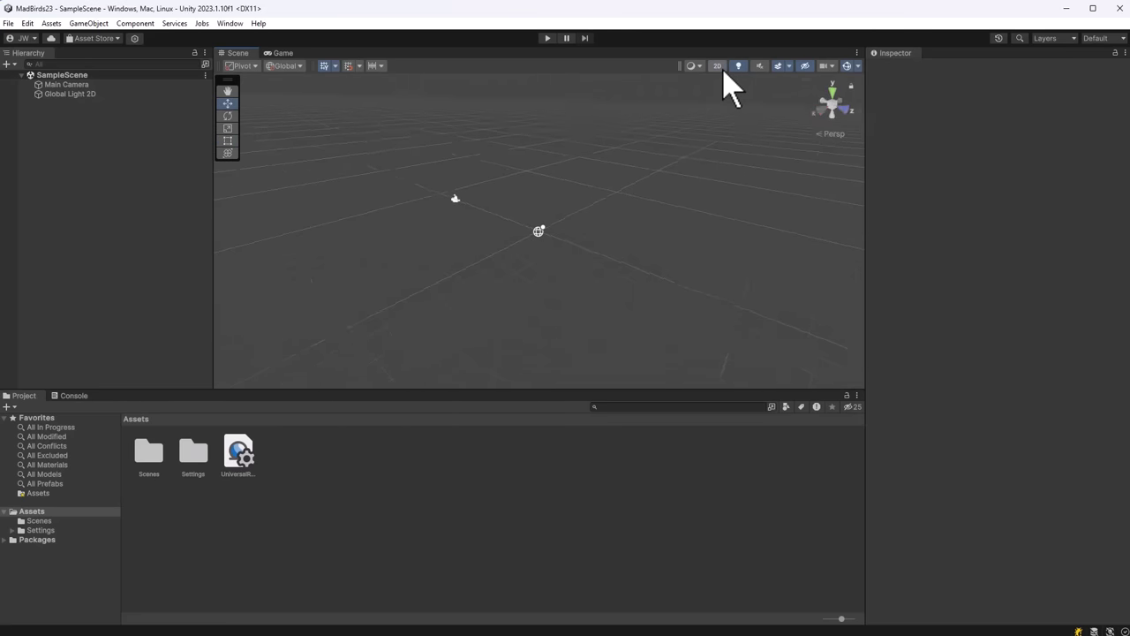
{"action": "left_click", "coordinate": [720, 69]}
{"action": "left_click", "coordinate": [721, 69]}
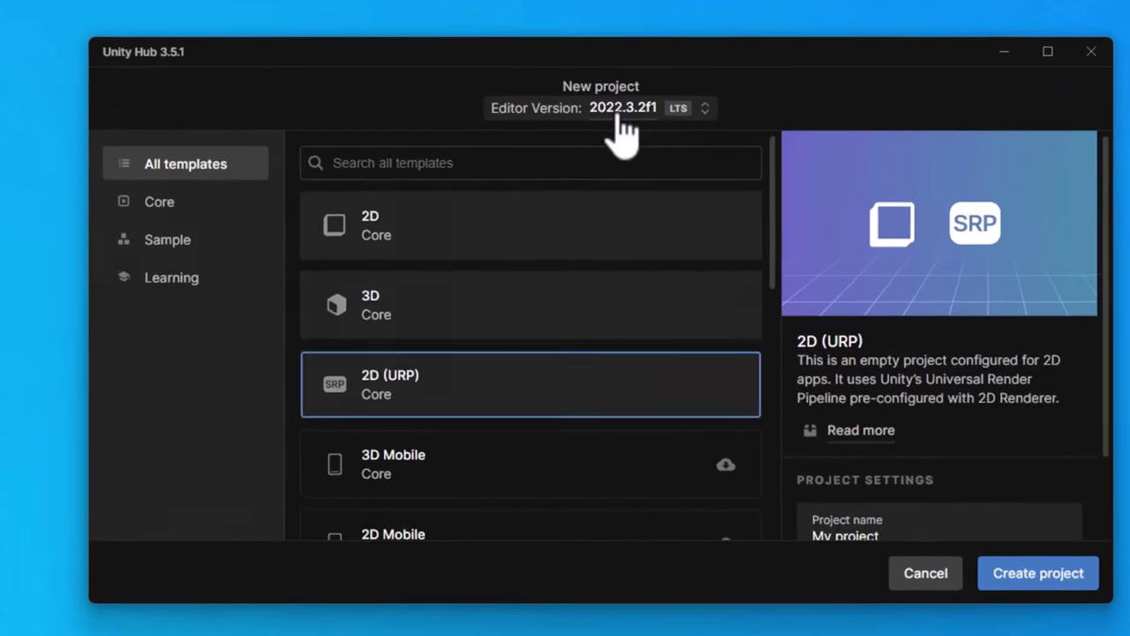
Step: Create the 2D (URP) project as MadBirds23 with editor version 2023.1.10f1
{"action": "left_click", "coordinate": [600, 201]}
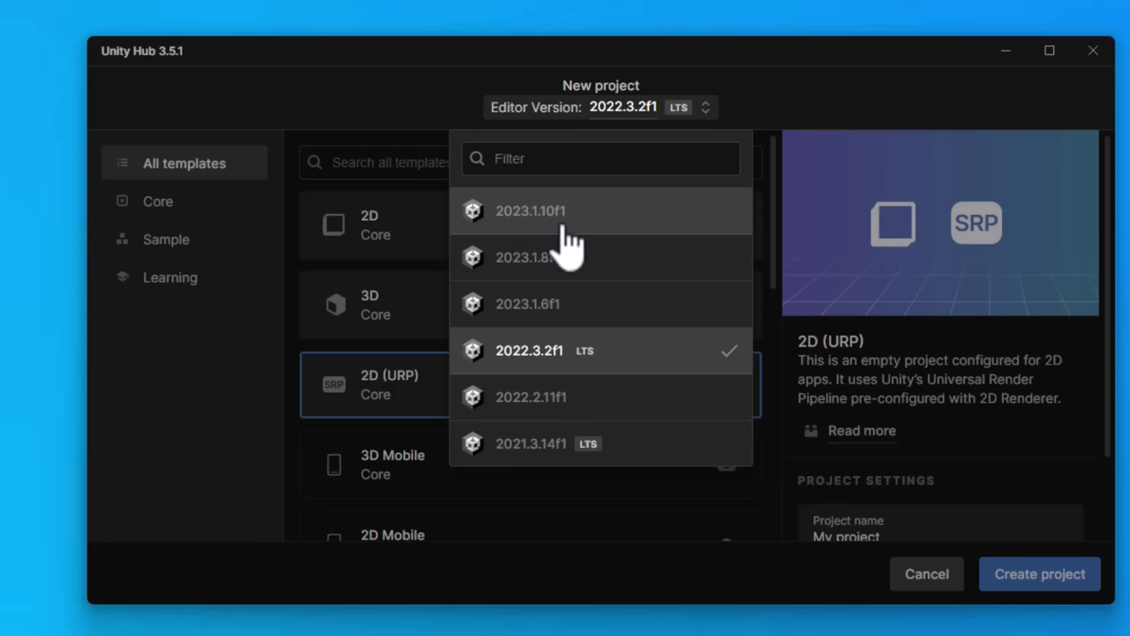
{"action": "left_click", "coordinate": [589, 238]}
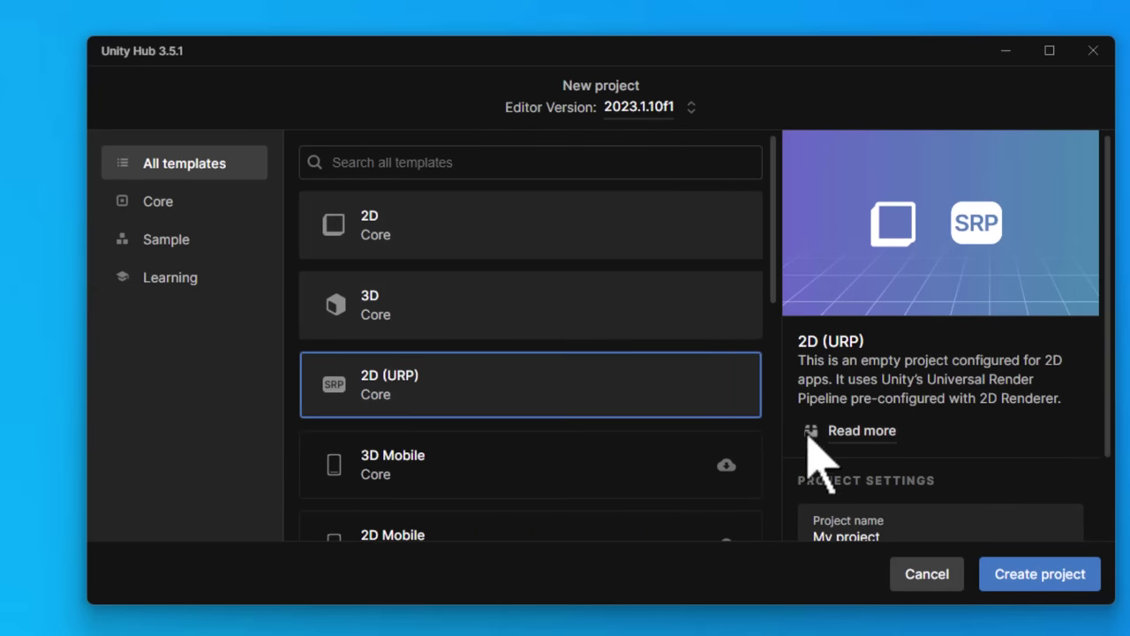
{"action": "scroll", "coordinate": [1001, 480], "scroll_direction": "down", "scroll_amount": 2}
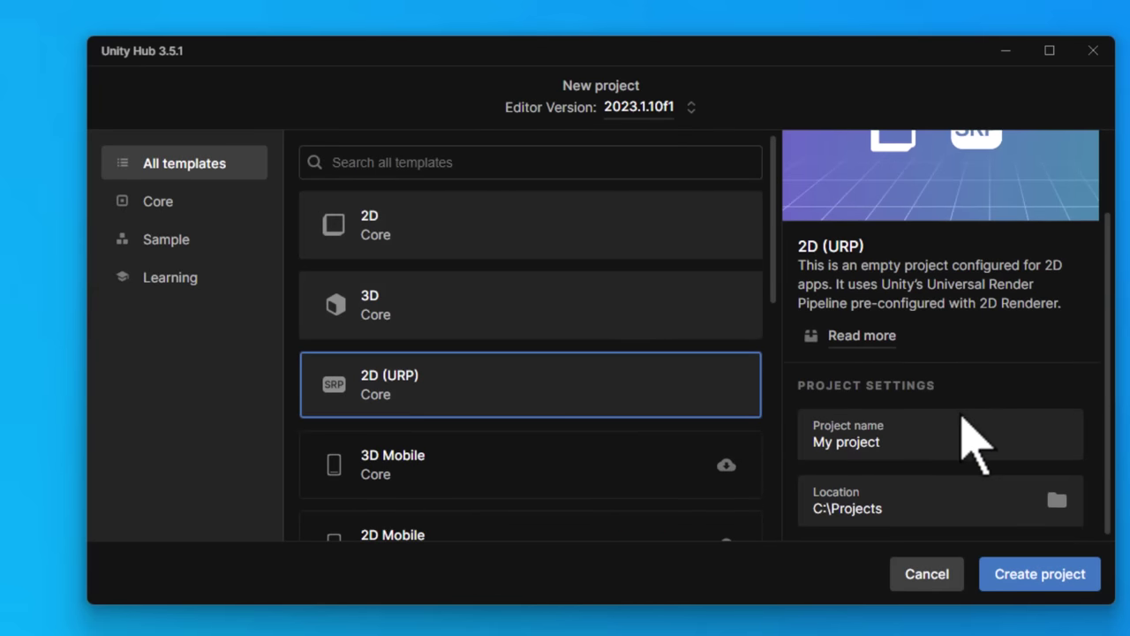
{"action": "left_click", "coordinate": [920, 426]}
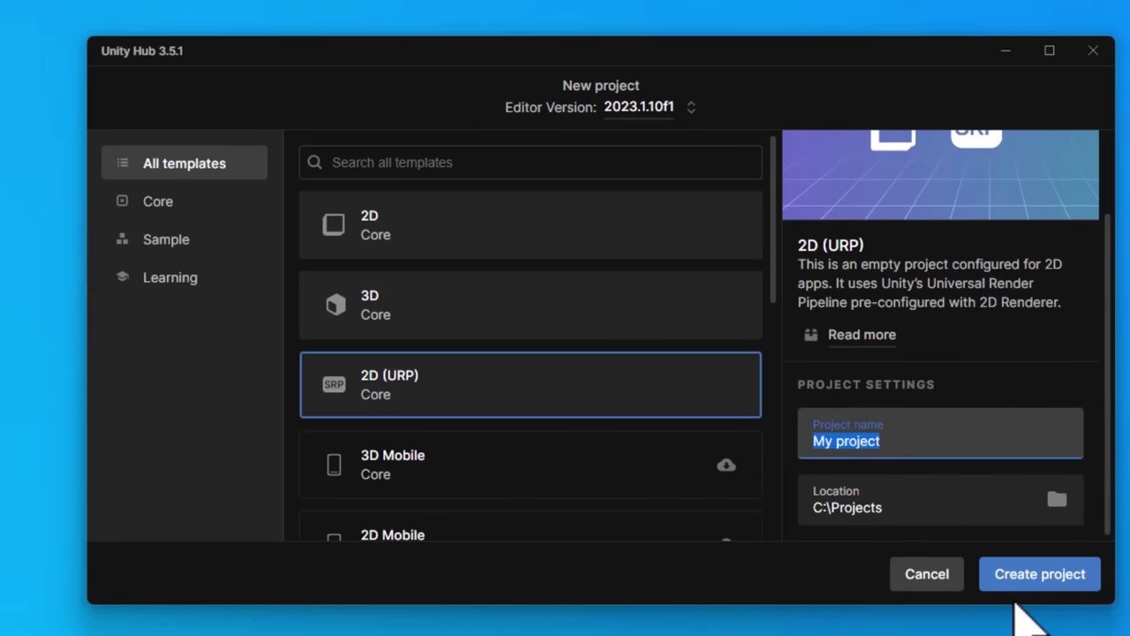
{"action": "type", "text": "MadBird"}
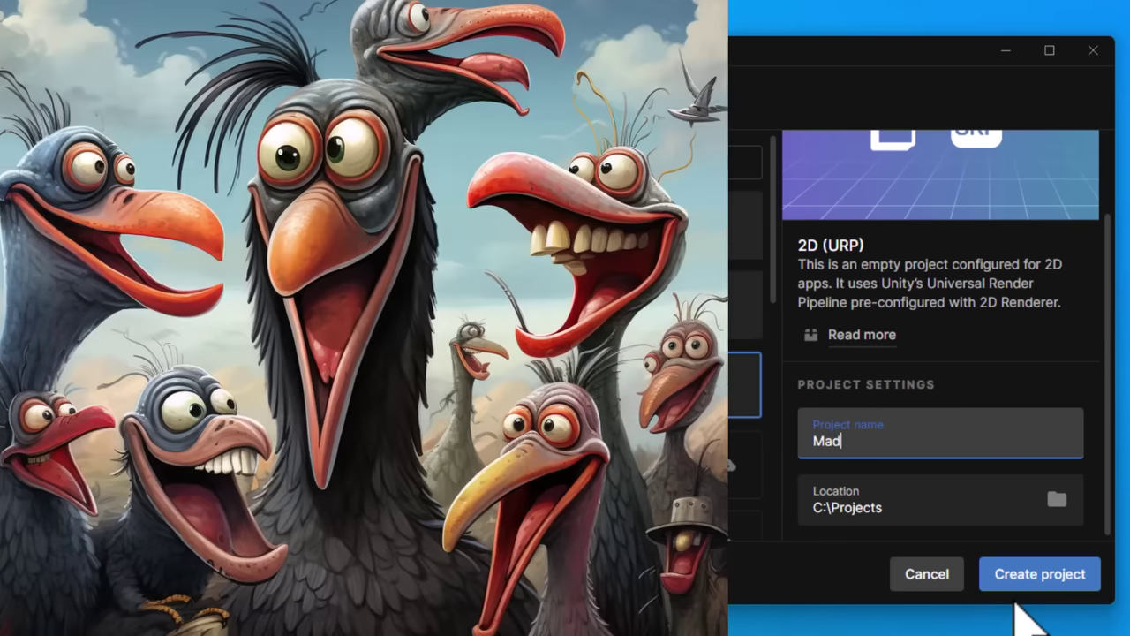
{"action": "type", "text": "s23"}
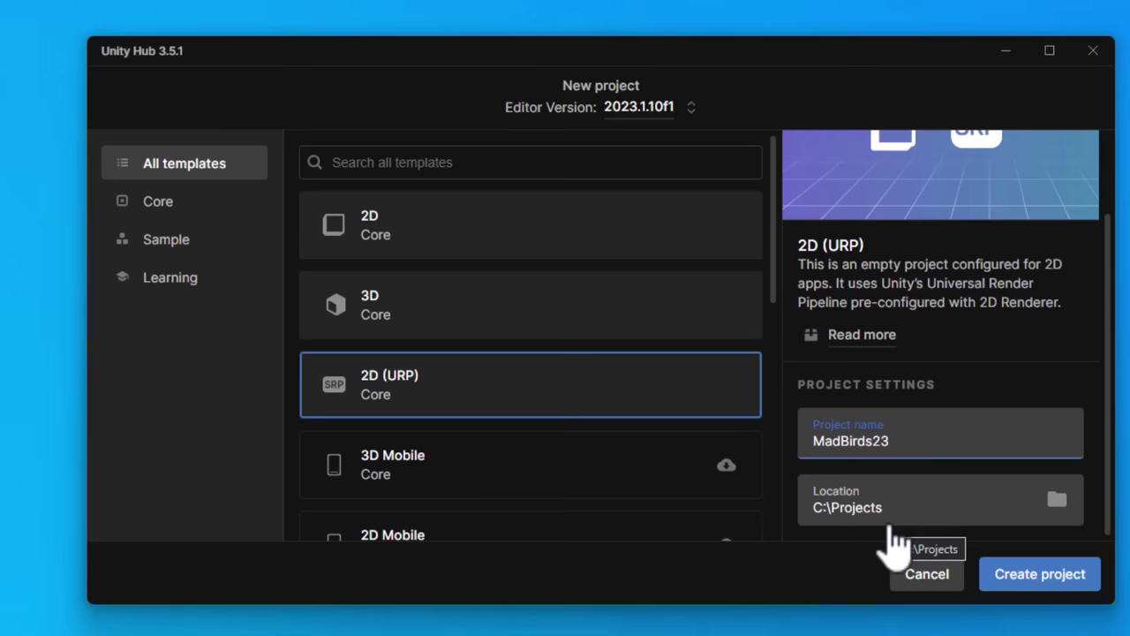
{"action": "left_click", "coordinate": [1021, 590]}
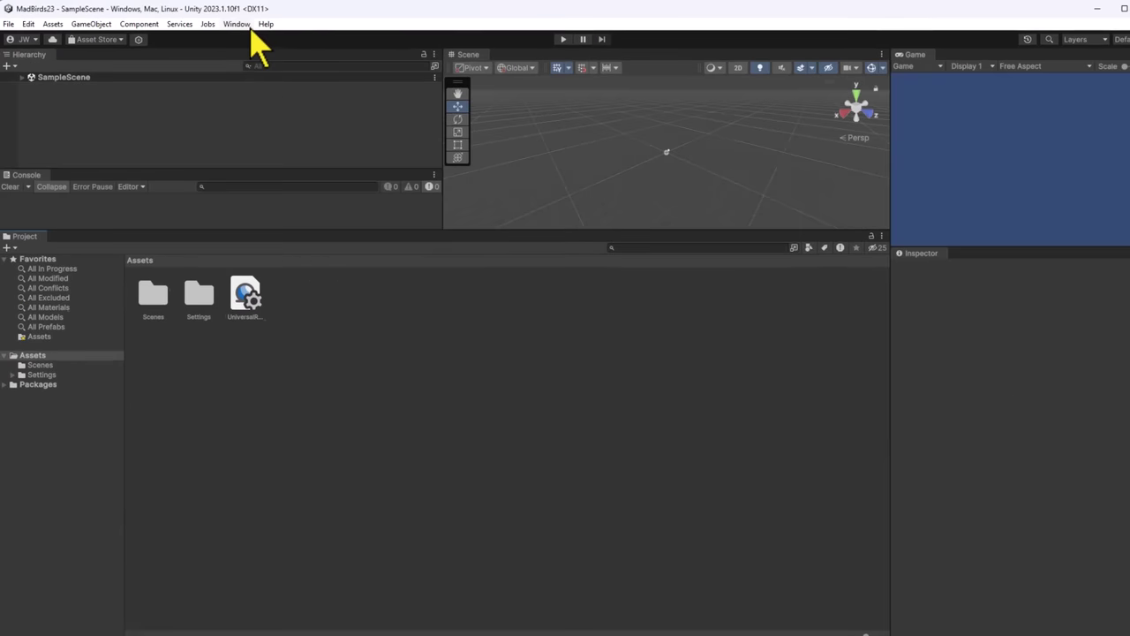
Step: Switch the Unity editor's window arrangement to the Default layout
{"action": "left_click", "coordinate": [229, 23]}
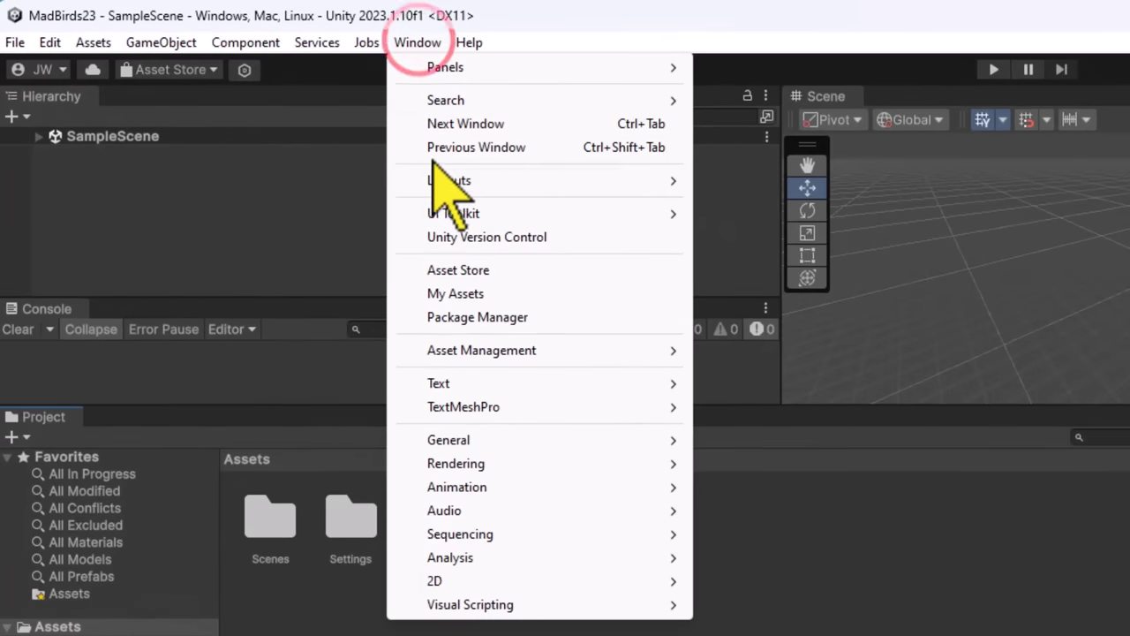
{"action": "left_click", "coordinate": [233, 99]}
{"action": "left_click", "coordinate": [763, 232]}
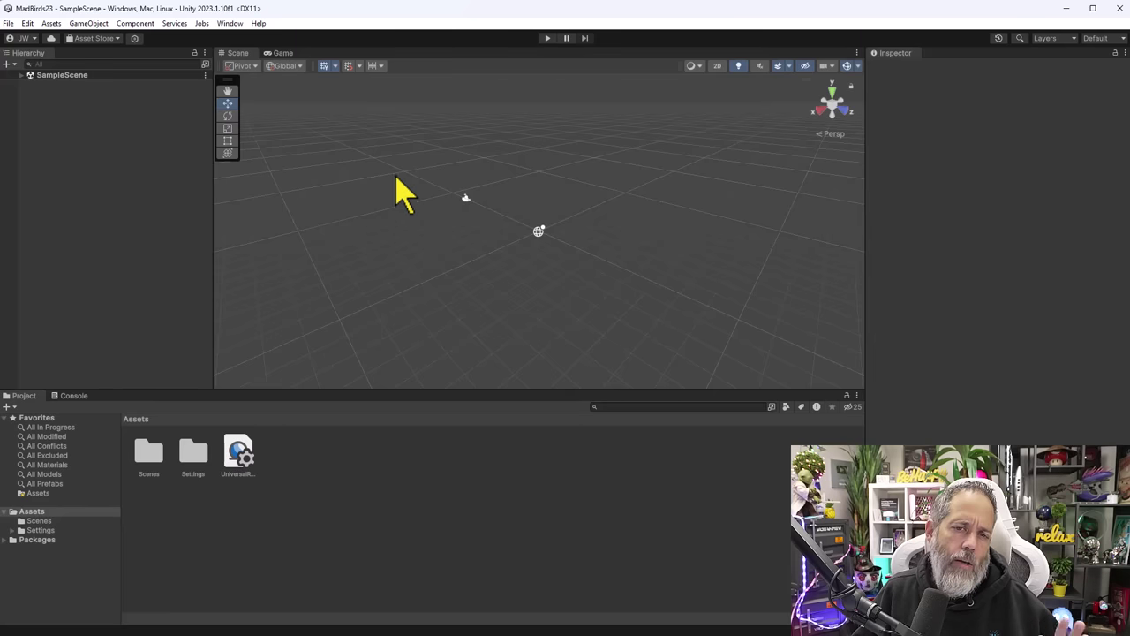
Step: Compare the Scene view with the Game view by alternating between them
{"action": "left_click", "coordinate": [277, 53]}
{"action": "left_click", "coordinate": [249, 51]}
{"action": "left_click", "coordinate": [281, 53]}
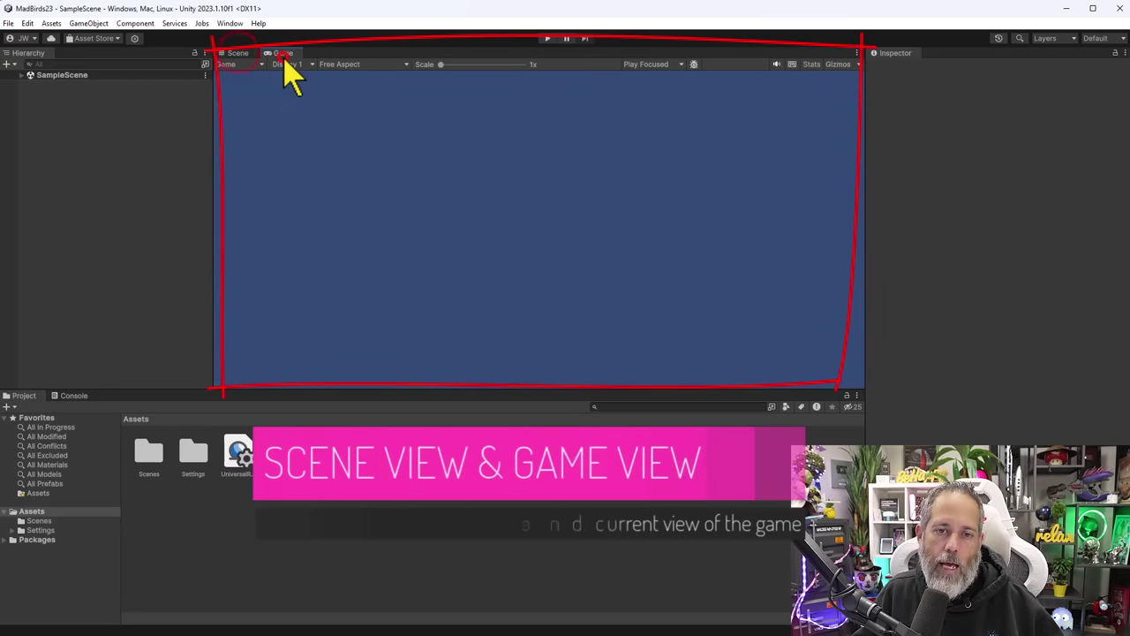
{"action": "left_click", "coordinate": [251, 53]}
{"action": "left_click", "coordinate": [278, 53]}
{"action": "left_click", "coordinate": [247, 53]}
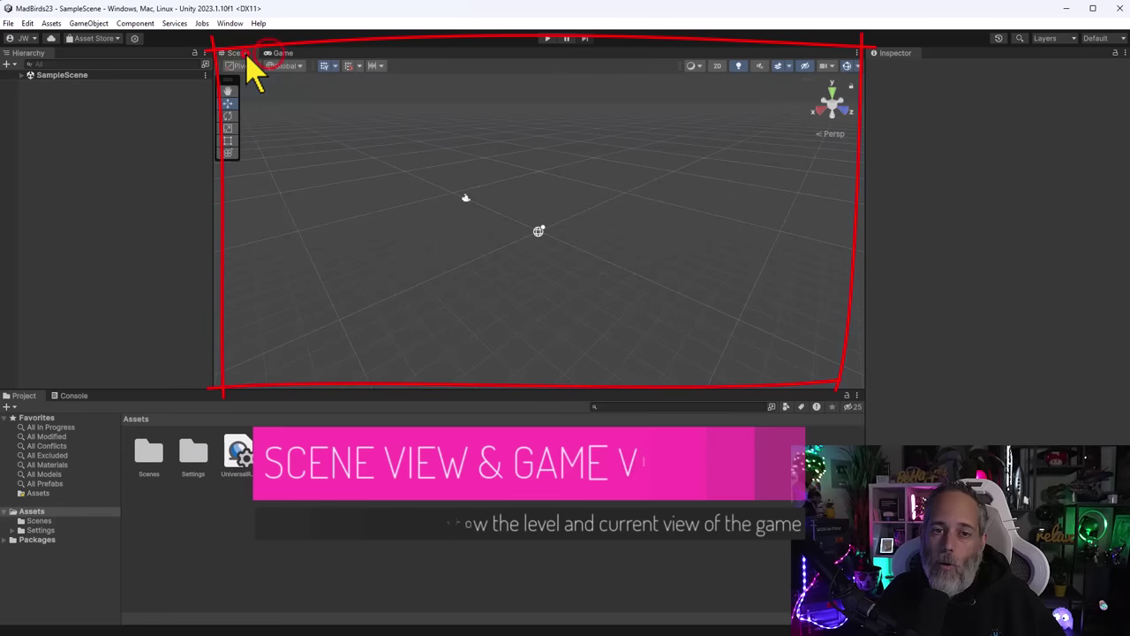
{"action": "left_click", "coordinate": [283, 54]}
{"action": "left_click_drag", "start_coordinate": [237, 53], "coordinate": [289, 64]}
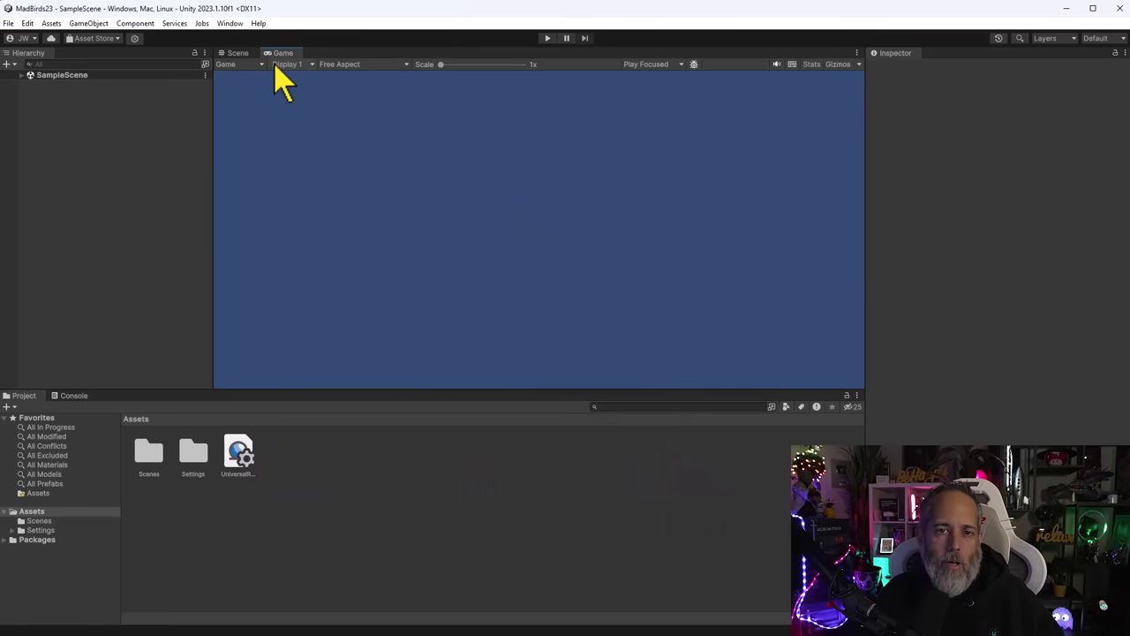
Step: Restore the Default layout after rearranging the Scene and Game views
{"action": "left_click", "coordinate": [229, 23]}
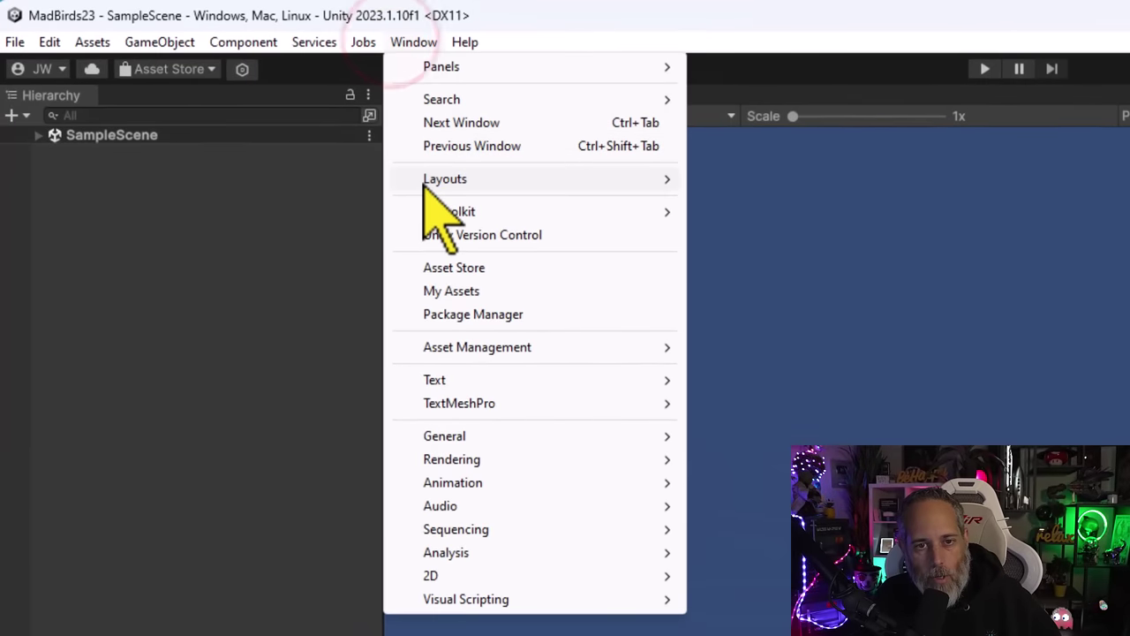
{"action": "mouse_move", "coordinate": [433, 181]}
{"action": "left_click", "coordinate": [751, 221]}
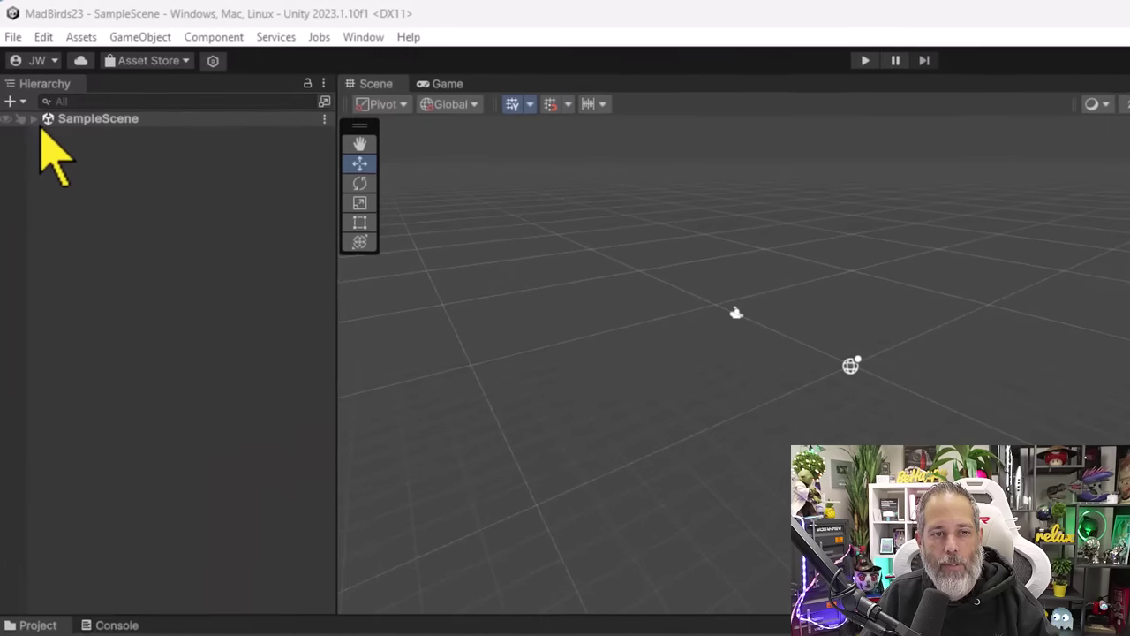
Step: Expand SampleScene in the hierarchy and select the Main Camera to show its components
{"action": "left_click", "coordinate": [33, 118]}
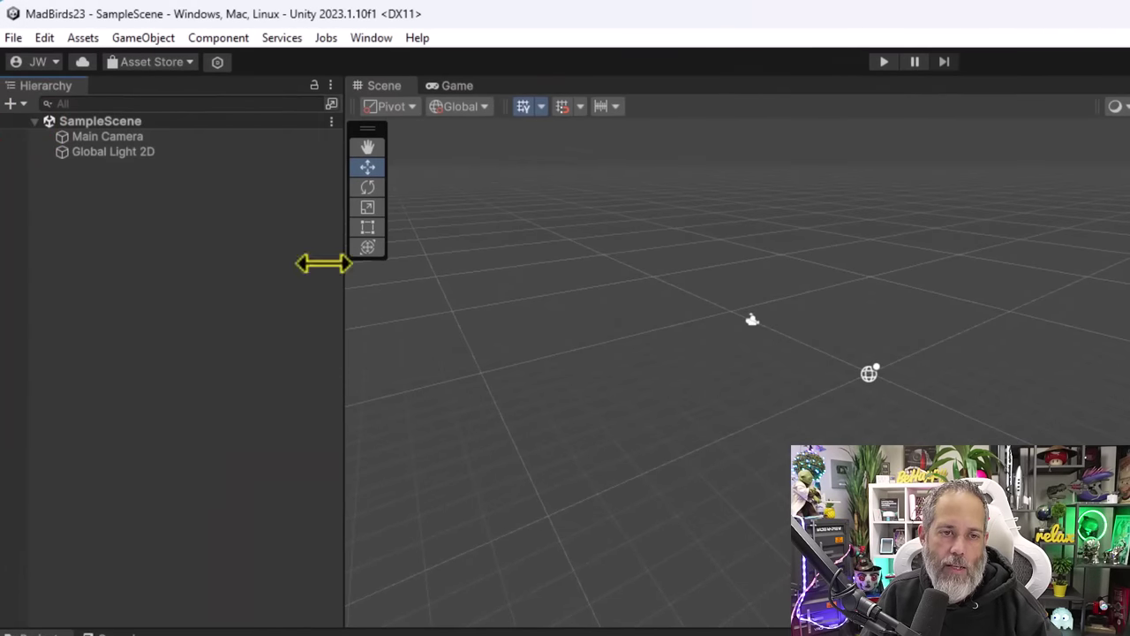
{"action": "left_click", "coordinate": [33, 120]}
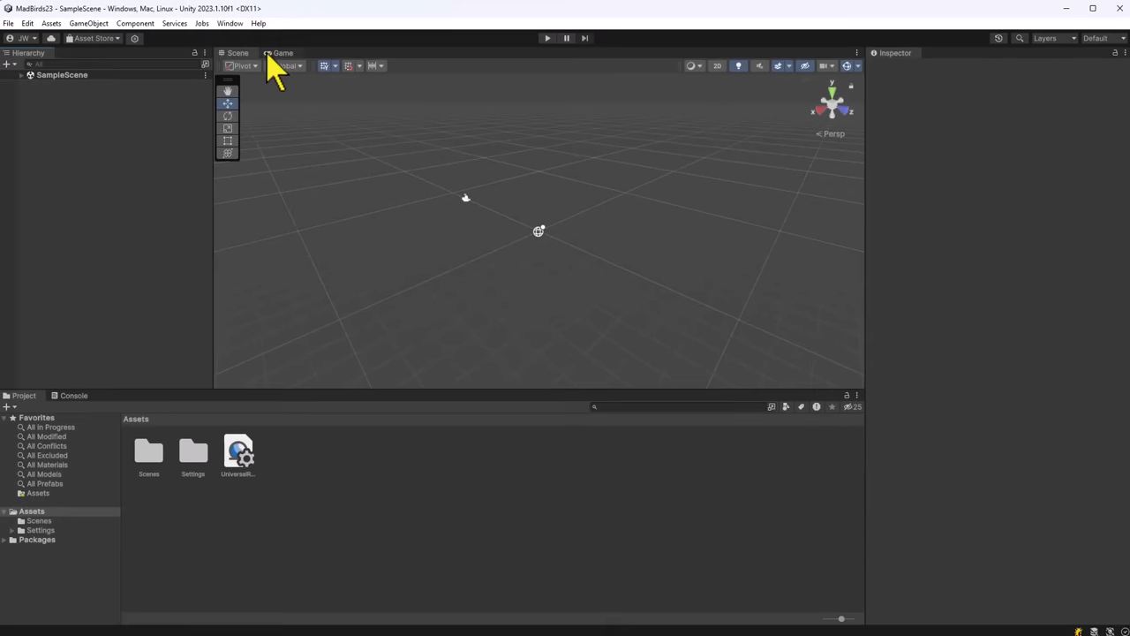
{"action": "left_click", "coordinate": [115, 28]}
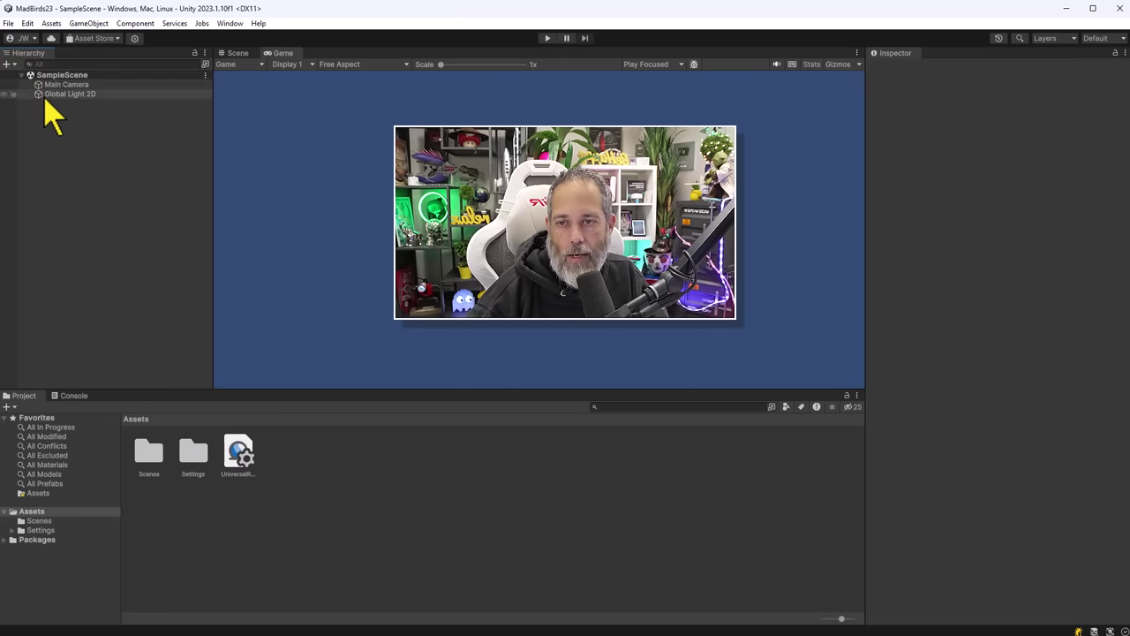
{"action": "left_click", "coordinate": [52, 84]}
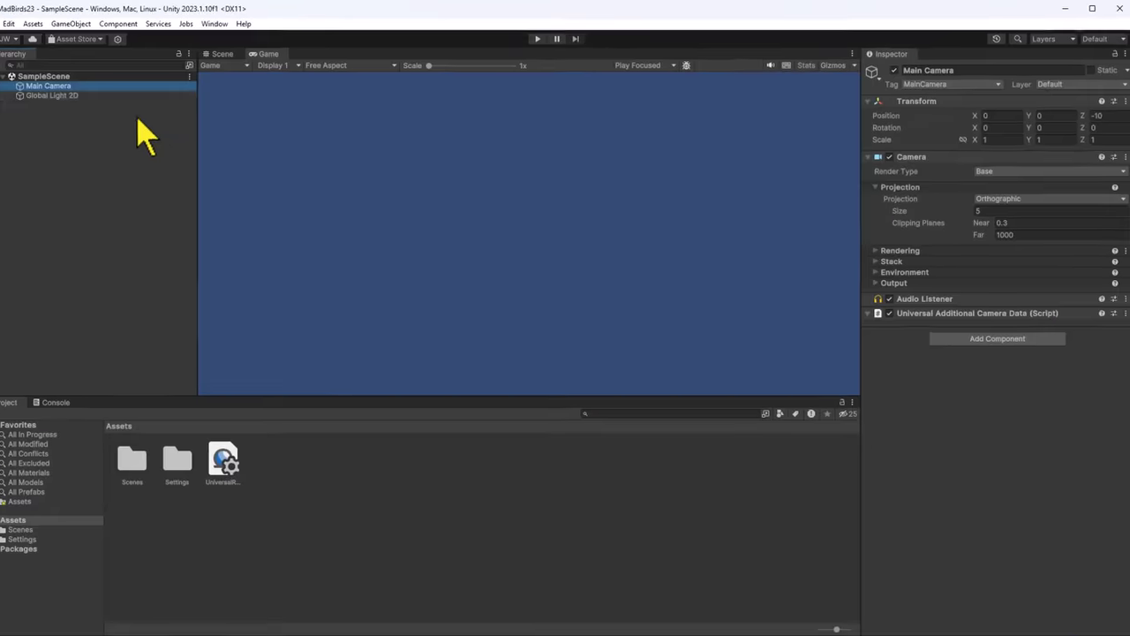
Step: Inspect Global Light 2D's components, and focus the Scene view on the Main Camera
{"action": "left_click", "coordinate": [113, 94]}
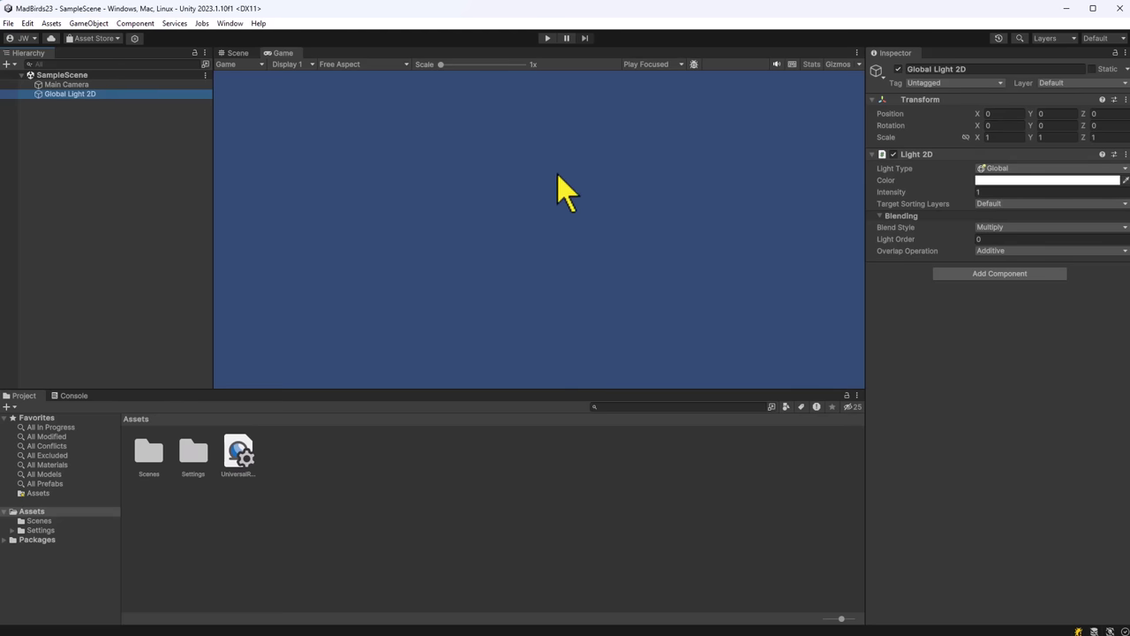
{"action": "left_click", "coordinate": [237, 53]}
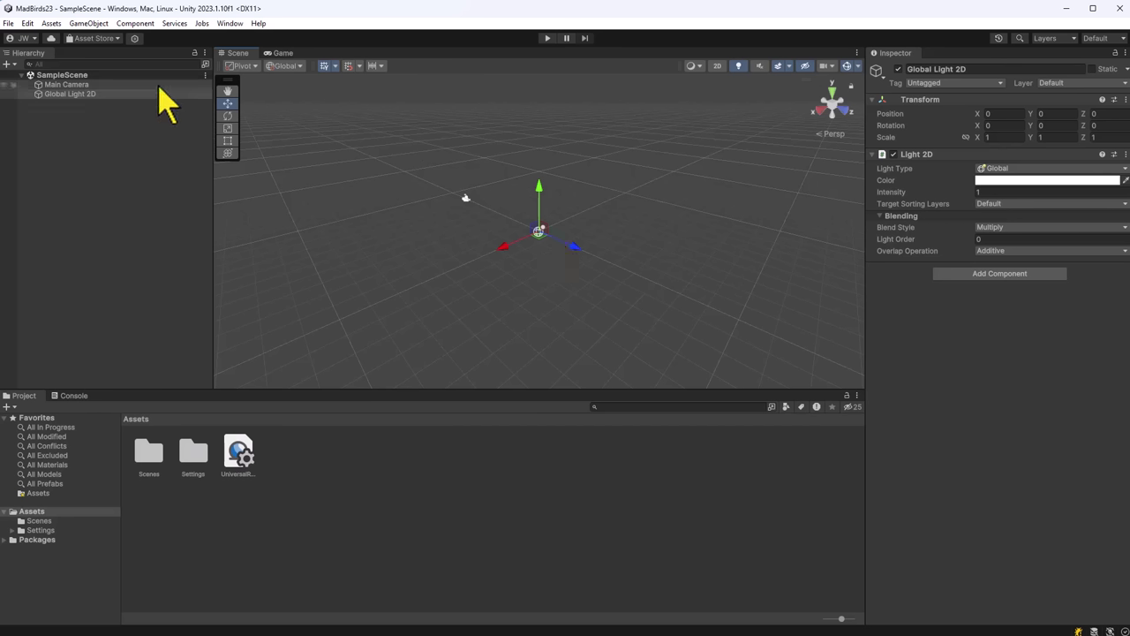
{"action": "left_click", "coordinate": [99, 85]}
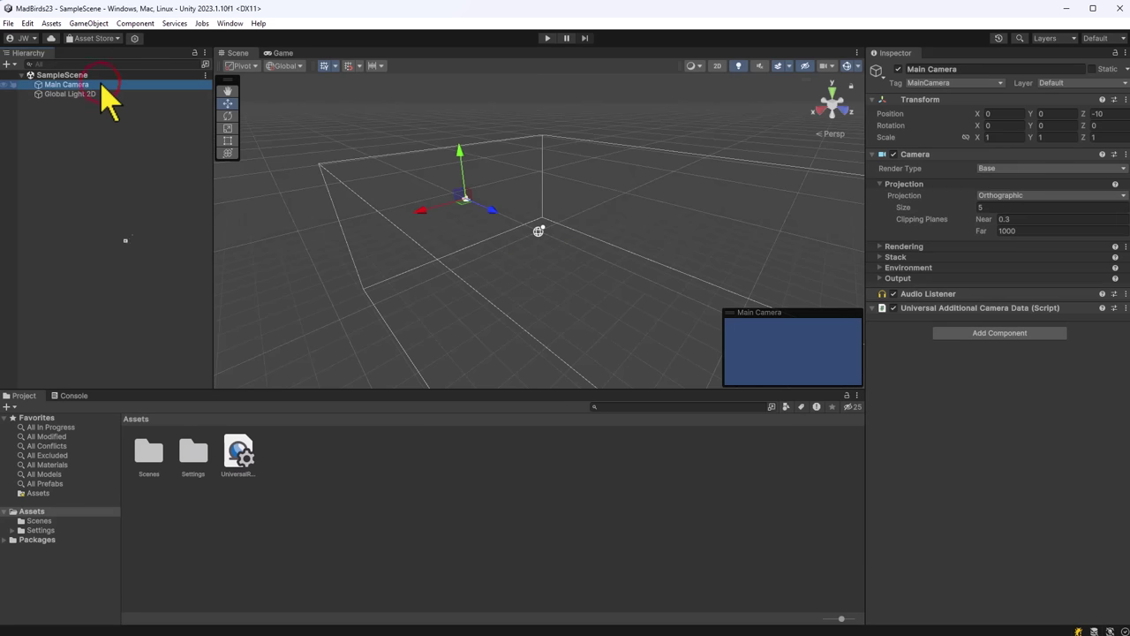
{"action": "key", "text": "f"}
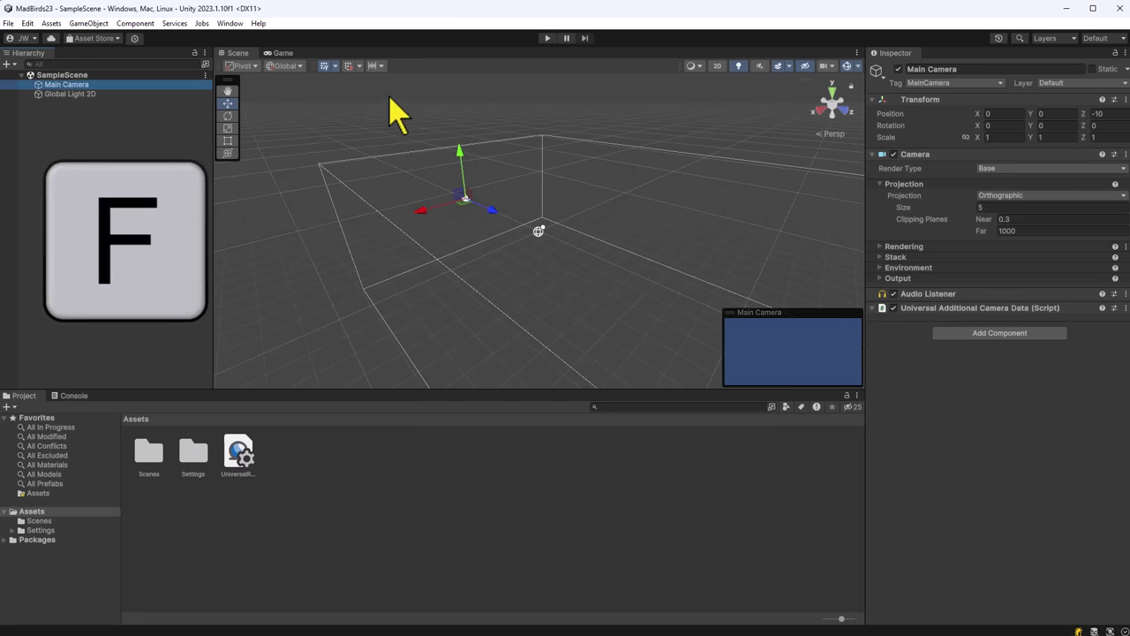
{"action": "double_click", "coordinate": [128, 84]}
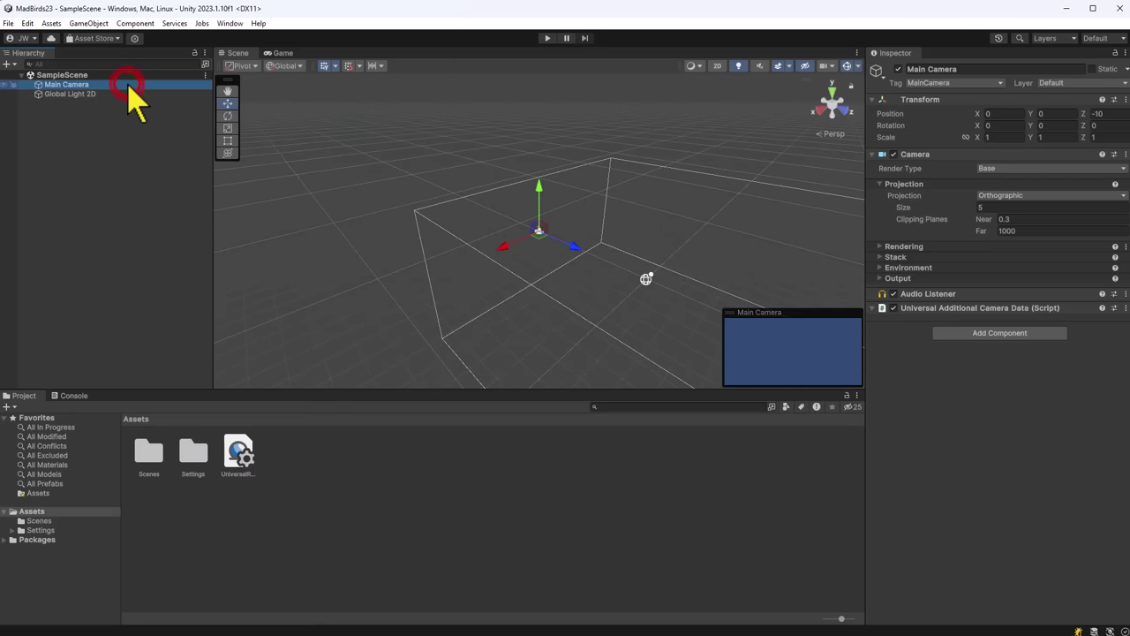
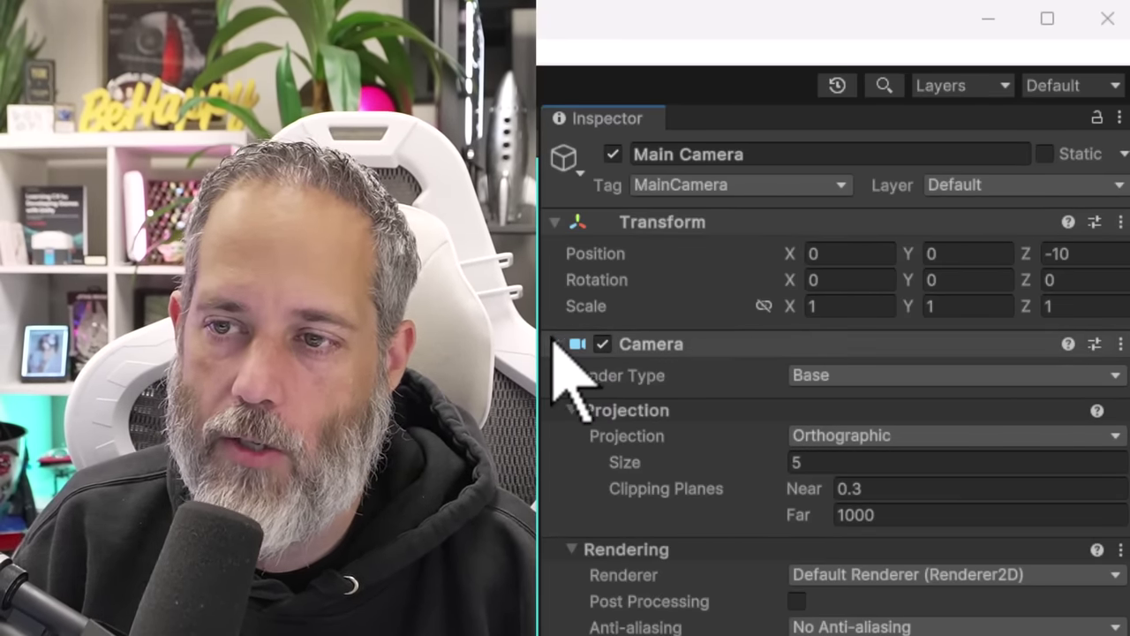
Step: Collapse the Main Camera's Projection, Rendering and Environment groups along with its Camera and Transform components
{"action": "left_click", "coordinate": [552, 344]}
{"action": "left_click", "coordinate": [554, 344]}
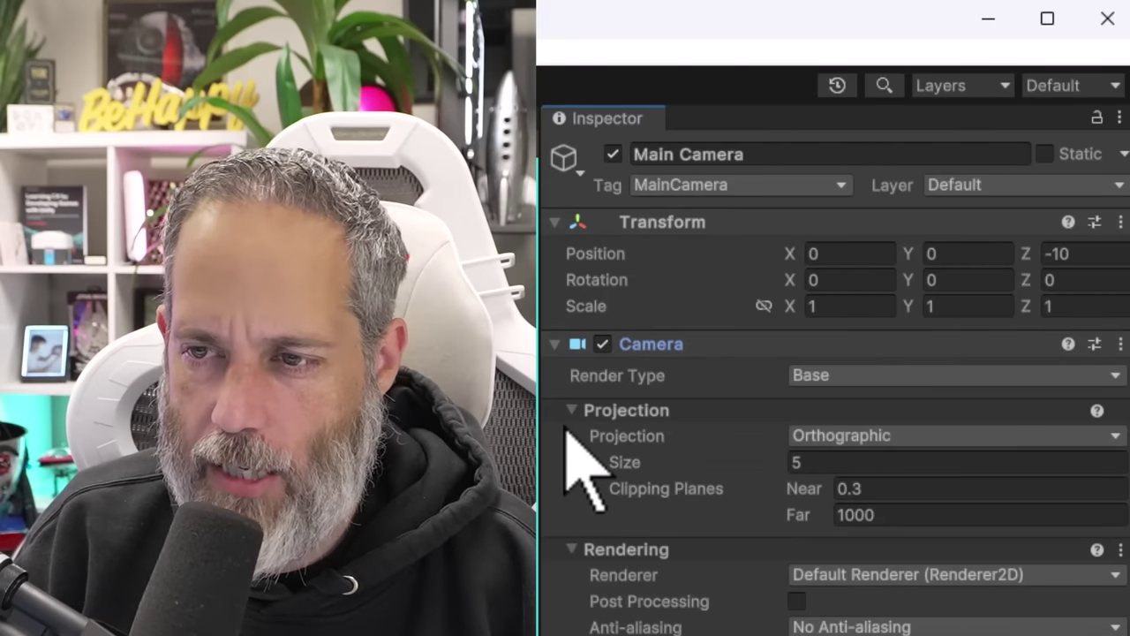
{"action": "left_click", "coordinate": [573, 410]}
{"action": "left_click", "coordinate": [571, 434]}
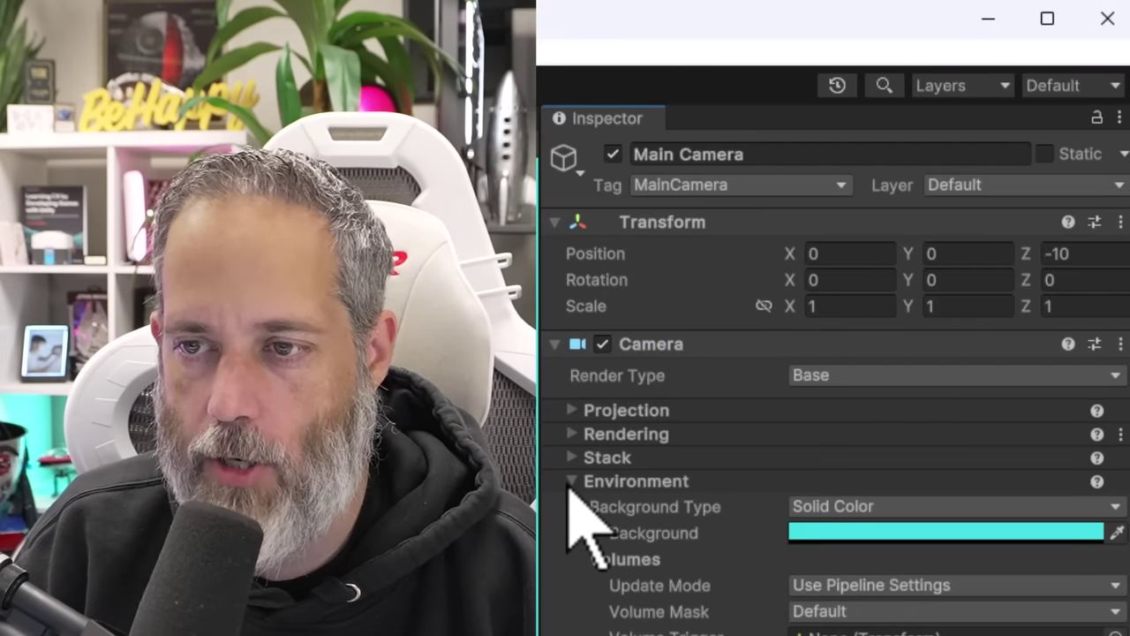
{"action": "left_click", "coordinate": [571, 481]}
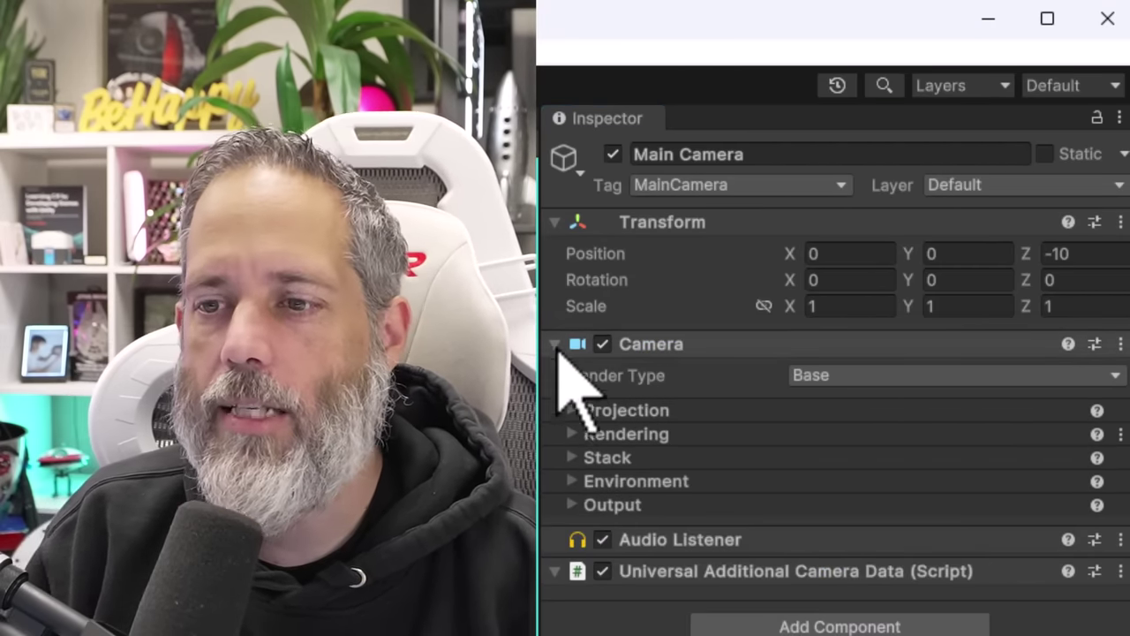
{"action": "left_click", "coordinate": [556, 345]}
{"action": "left_click", "coordinate": [560, 226]}
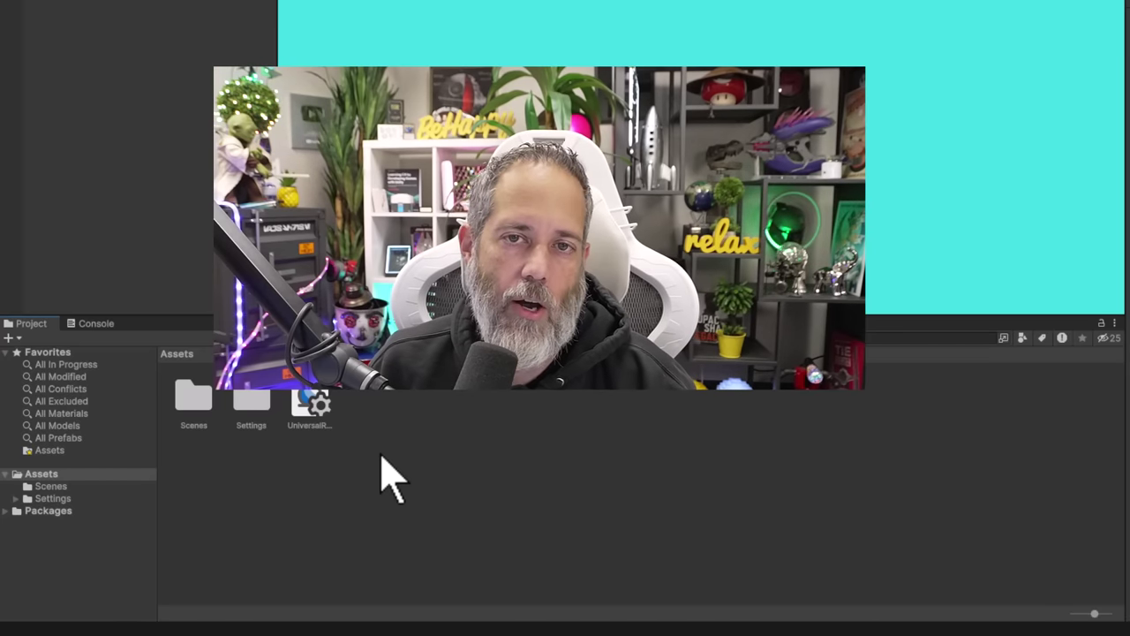
Step: Browse the Scenes and Settings asset folders and enlarge the asset icons to the maximum size
{"action": "left_click", "coordinate": [56, 486]}
{"action": "left_click", "coordinate": [92, 498]}
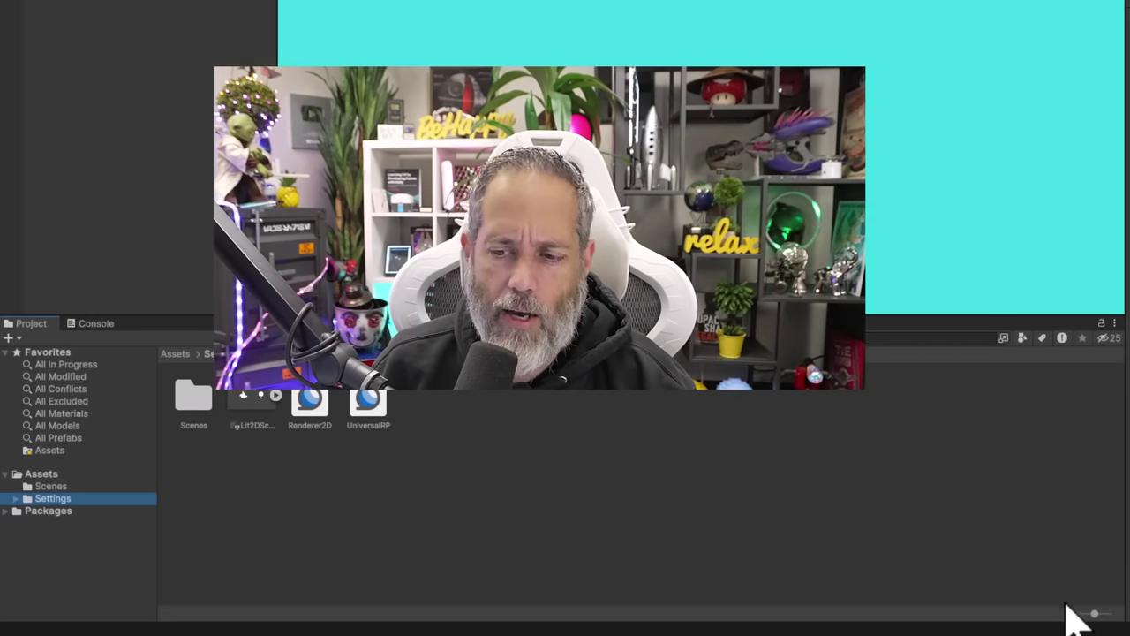
{"action": "mouse_move", "coordinate": [1095, 614]}
{"action": "left_mouse_down"}
{"action": "mouse_move", "coordinate": [1060, 620]}
{"action": "mouse_move", "coordinate": [1101, 618]}
{"action": "left_mouse_up"}
{"action": "scroll", "coordinate": [798, 548], "scroll_direction": "down", "scroll_amount": 2, "text": "ctrl"}
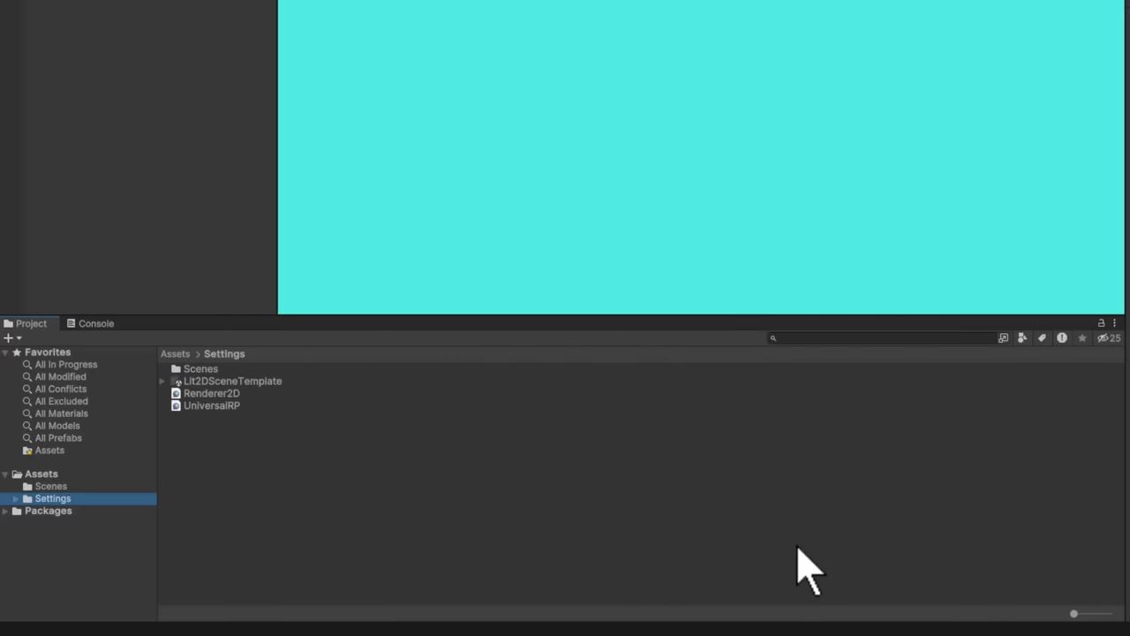
{"action": "scroll", "coordinate": [797, 547], "scroll_direction": "up", "scroll_amount": 4, "text": "ctrl"}
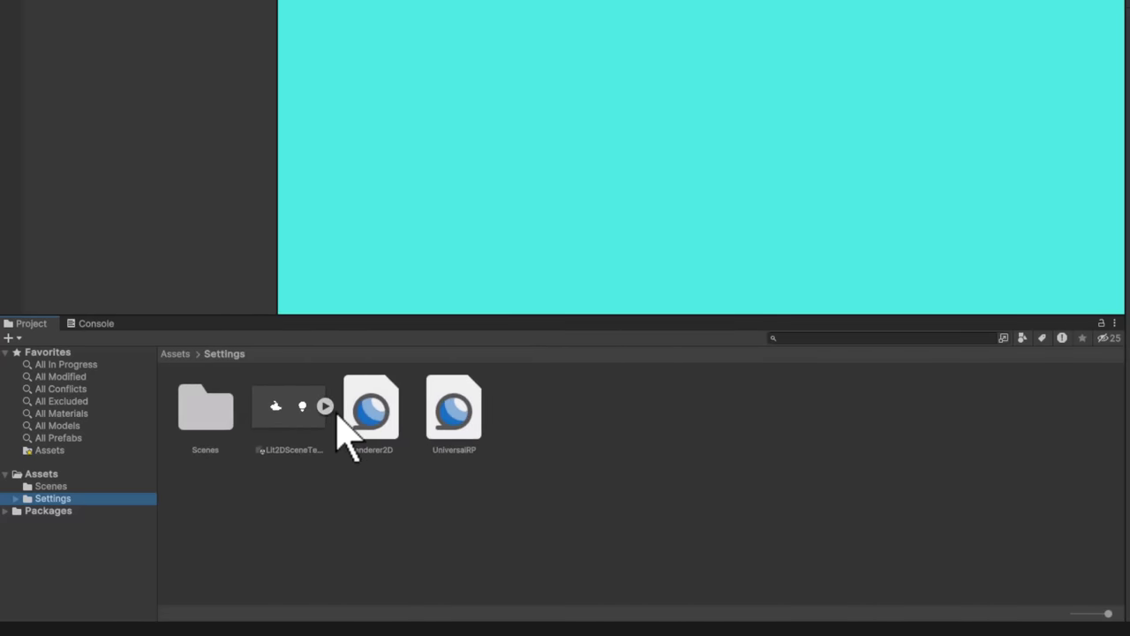
Step: Reveal the contents of the lit 2D scene template asset, and show the Console after returning to the Assets root
{"action": "left_click", "coordinate": [325, 406]}
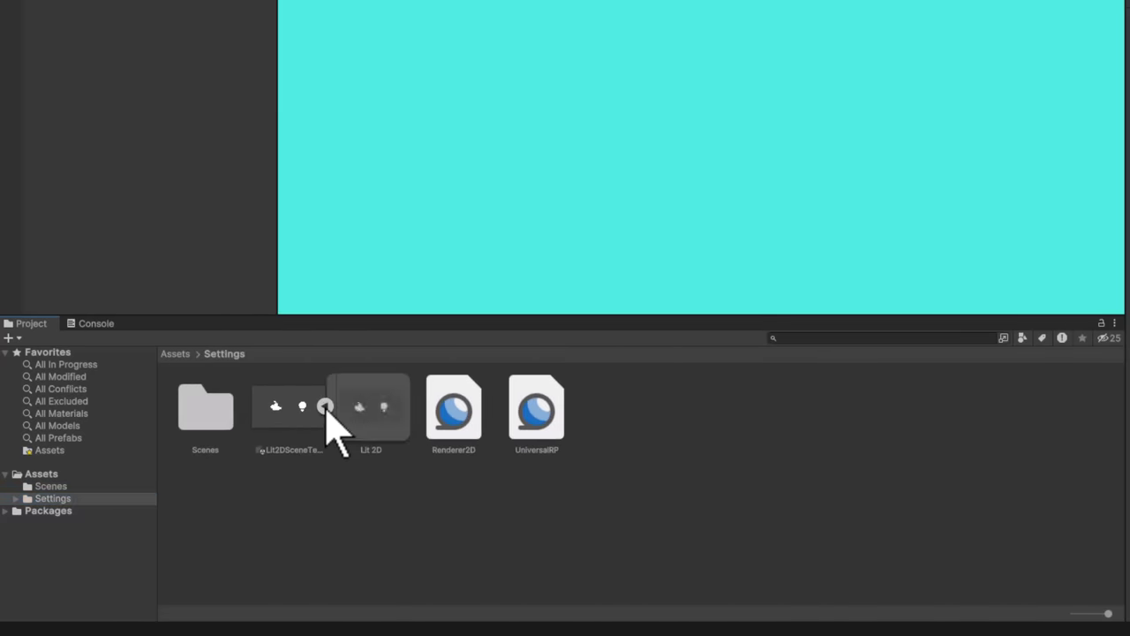
{"action": "left_click", "coordinate": [46, 474]}
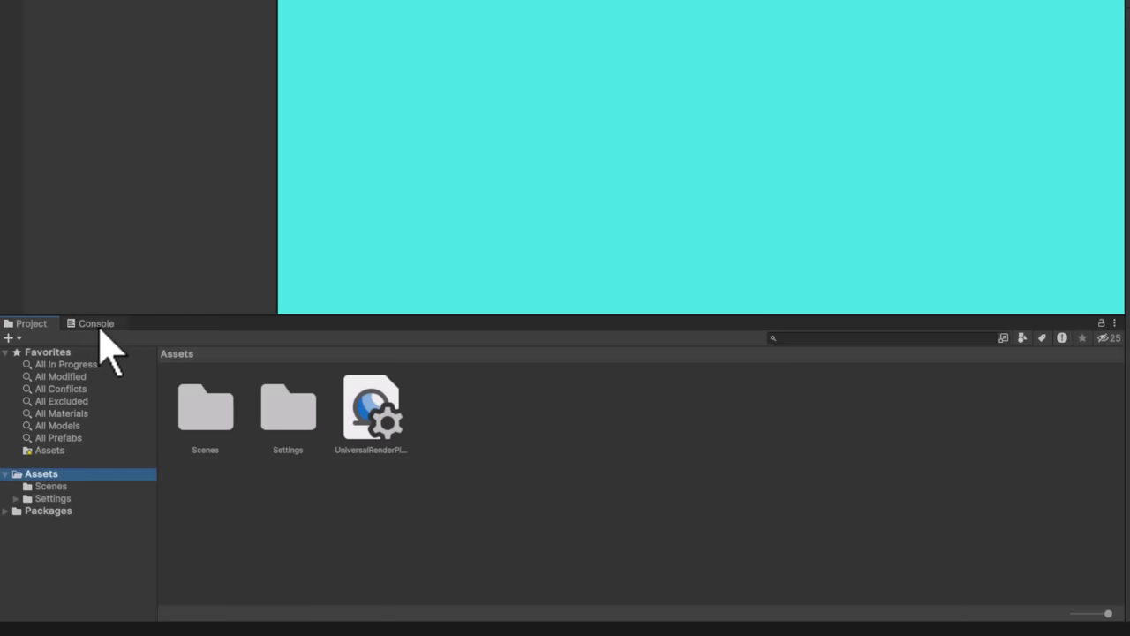
{"action": "left_click", "coordinate": [98, 324]}
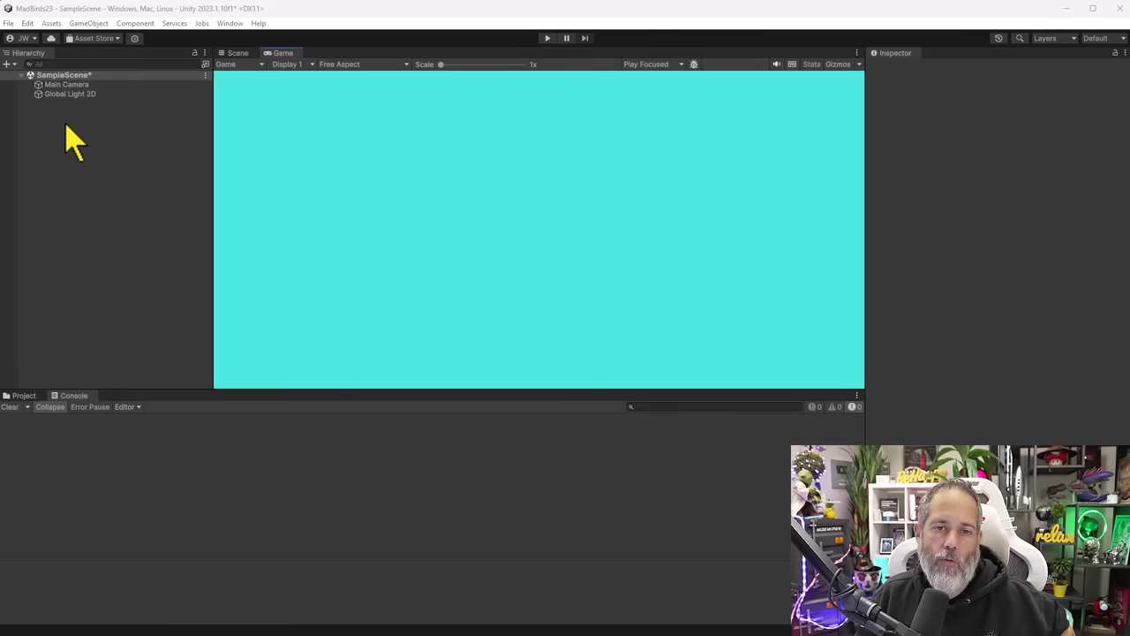
Step: Compare the Scene view in 3D perspective and 2D mode, leaving it in 2D mode
{"action": "left_click", "coordinate": [237, 53]}
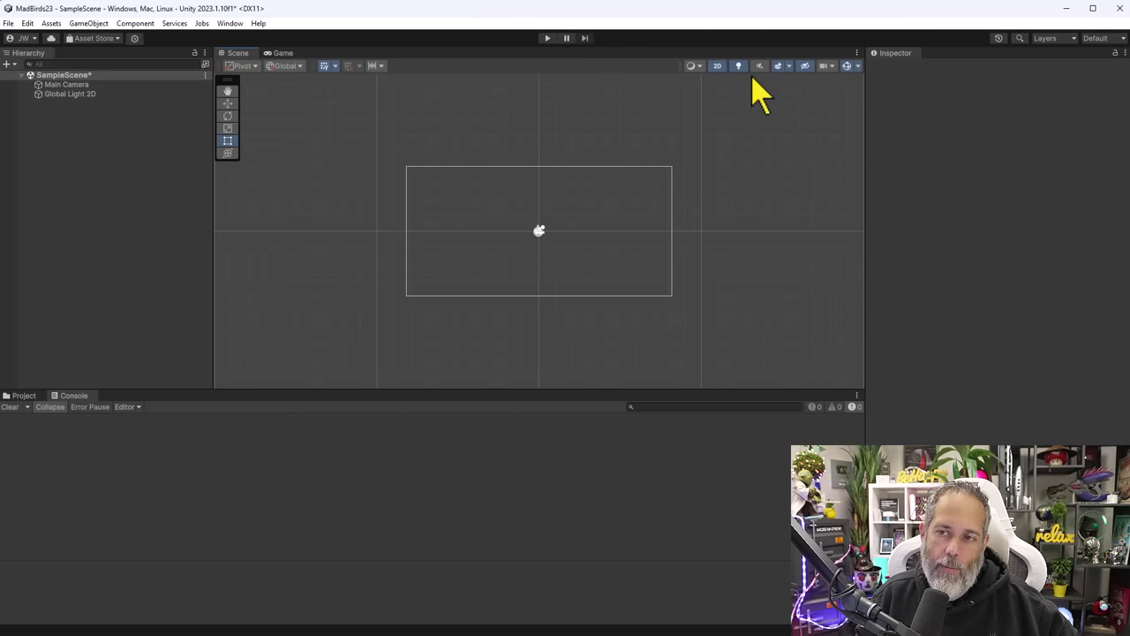
{"action": "left_click", "coordinate": [717, 66]}
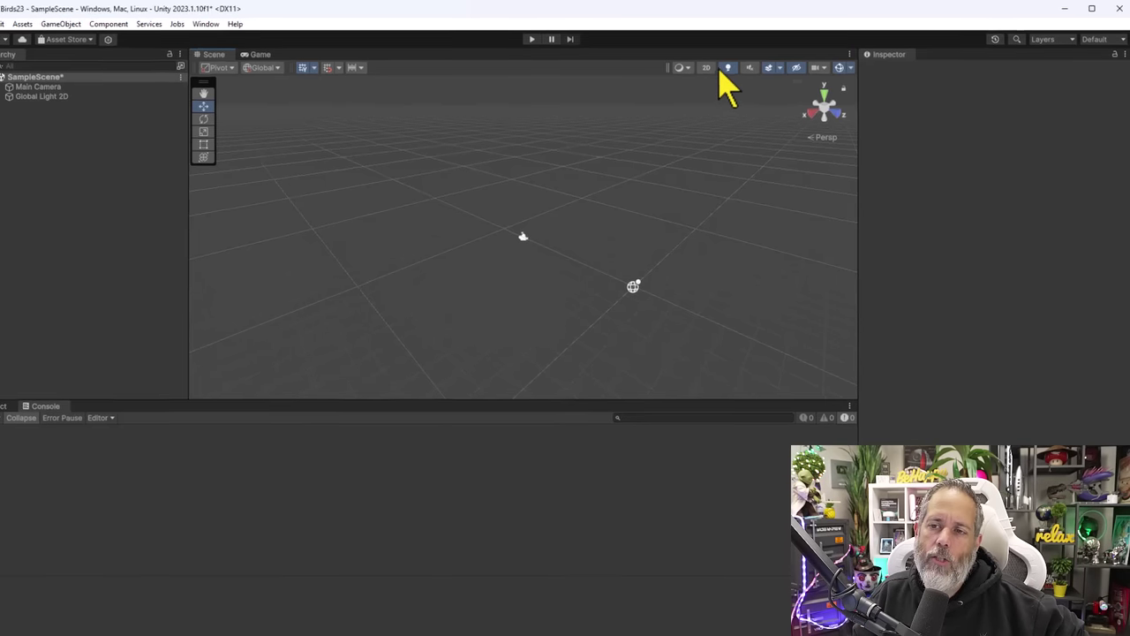
{"action": "left_click", "coordinate": [716, 66]}
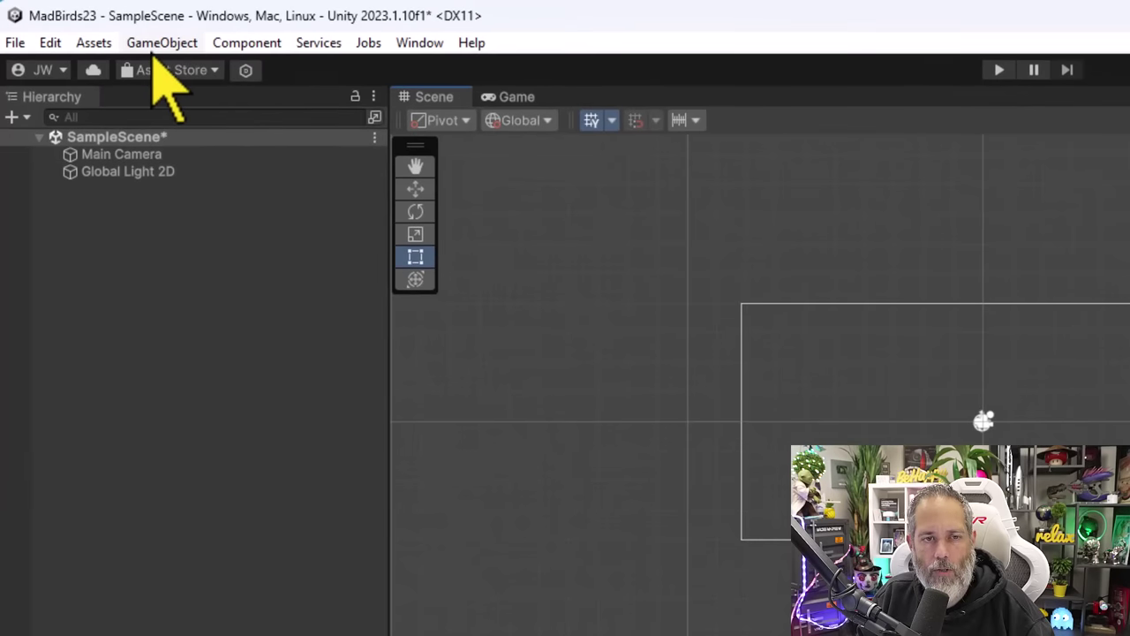
Step: Create a 2D Circle sprite in SampleScene and expand its Transform component
{"action": "left_click", "coordinate": [155, 44]}
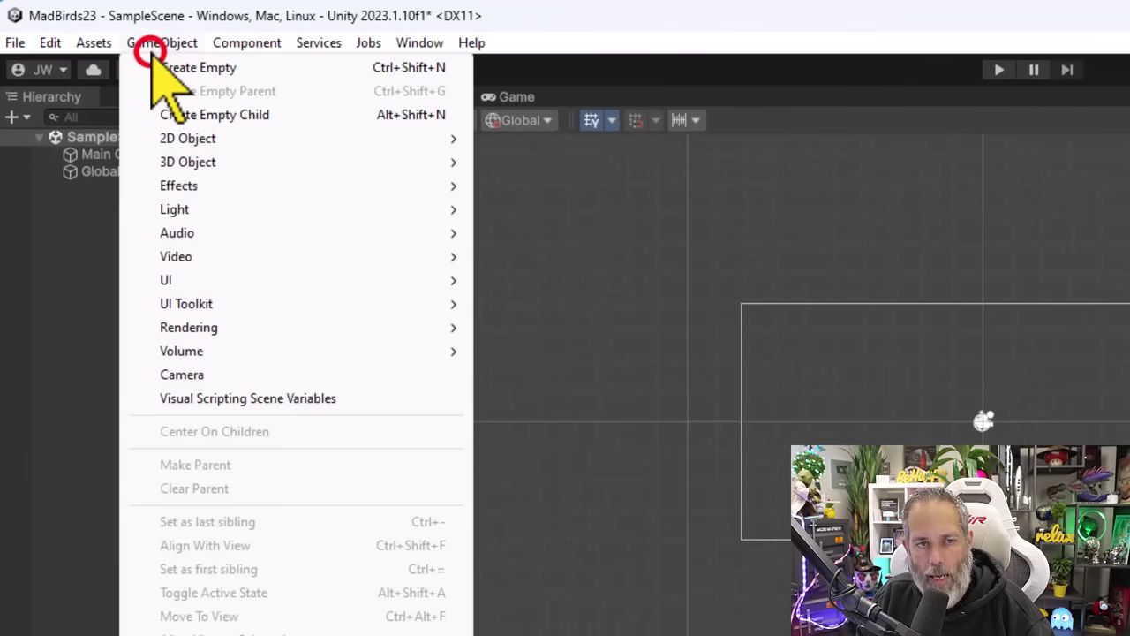
{"action": "mouse_move", "coordinate": [126, 143]}
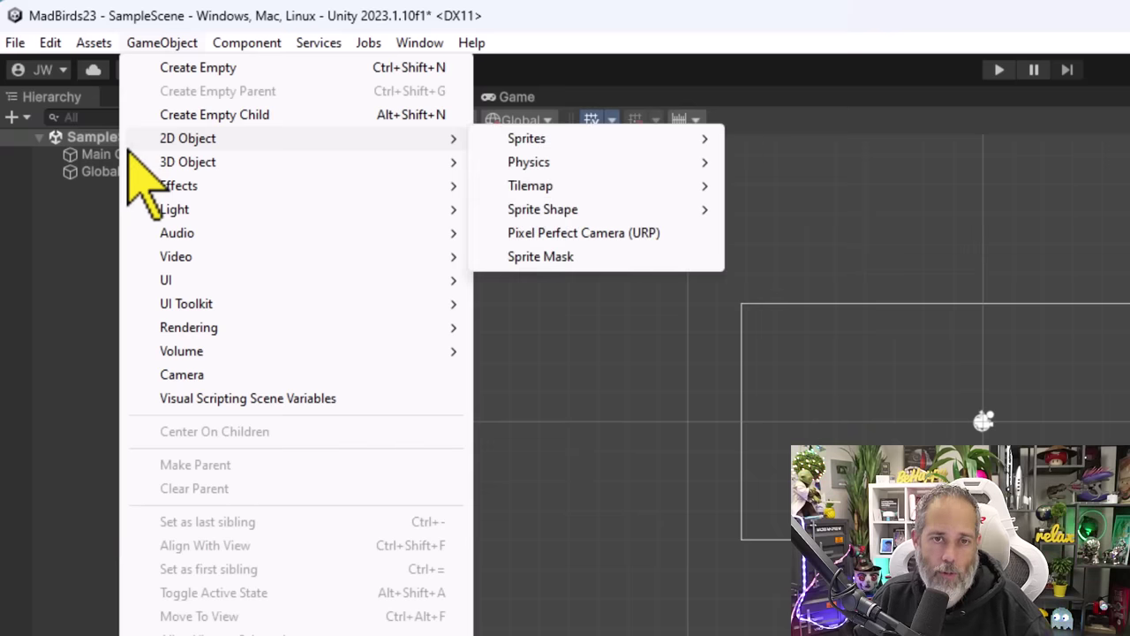
{"action": "mouse_move", "coordinate": [534, 141]}
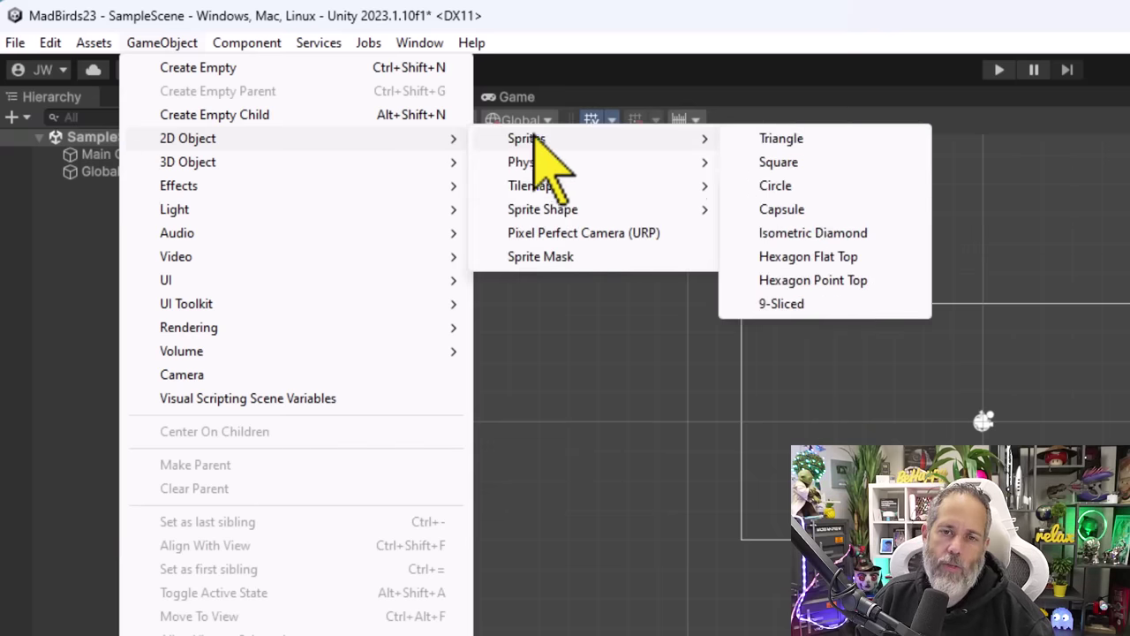
{"action": "left_click", "coordinate": [817, 186]}
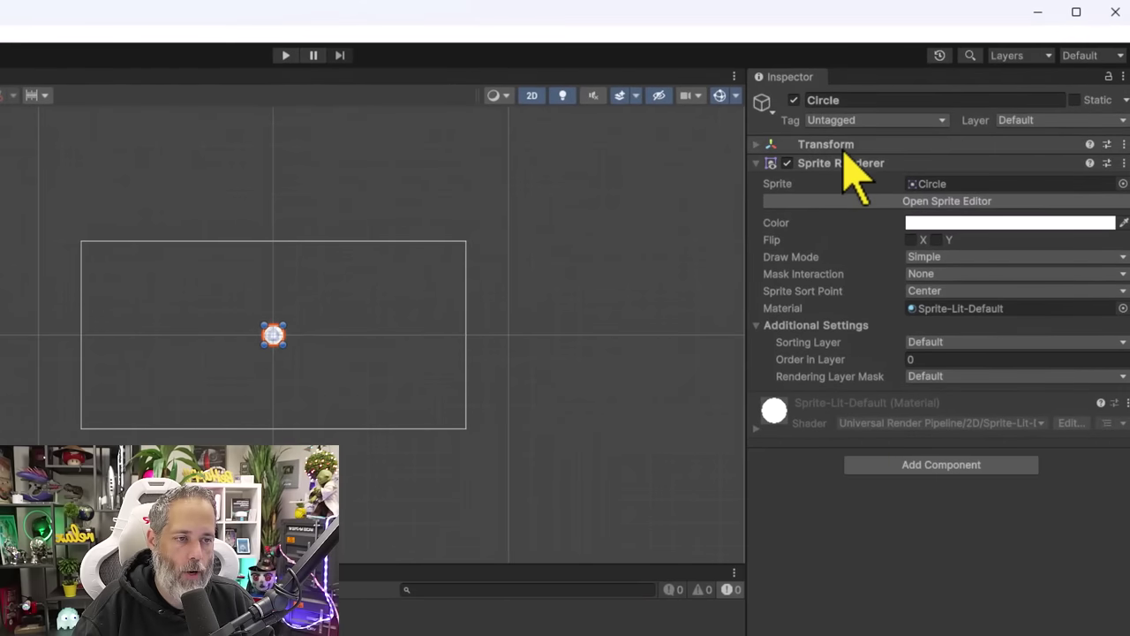
{"action": "left_click", "coordinate": [924, 104]}
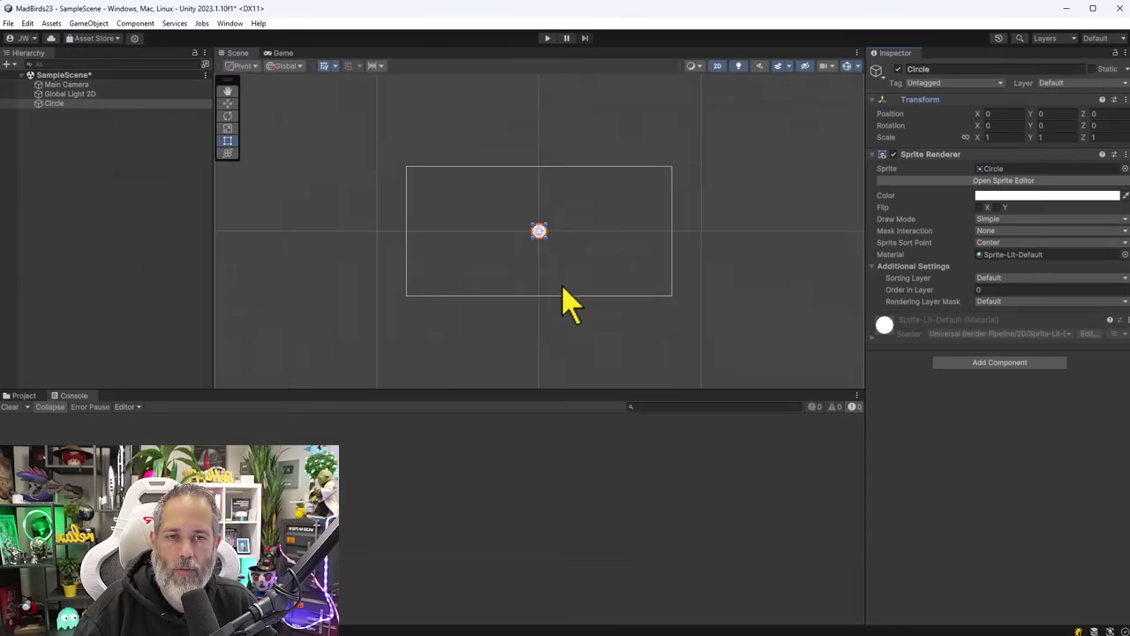
Step: Check the circle in the Game view and reset its Transform from the Scene view
{"action": "left_click", "coordinate": [282, 53]}
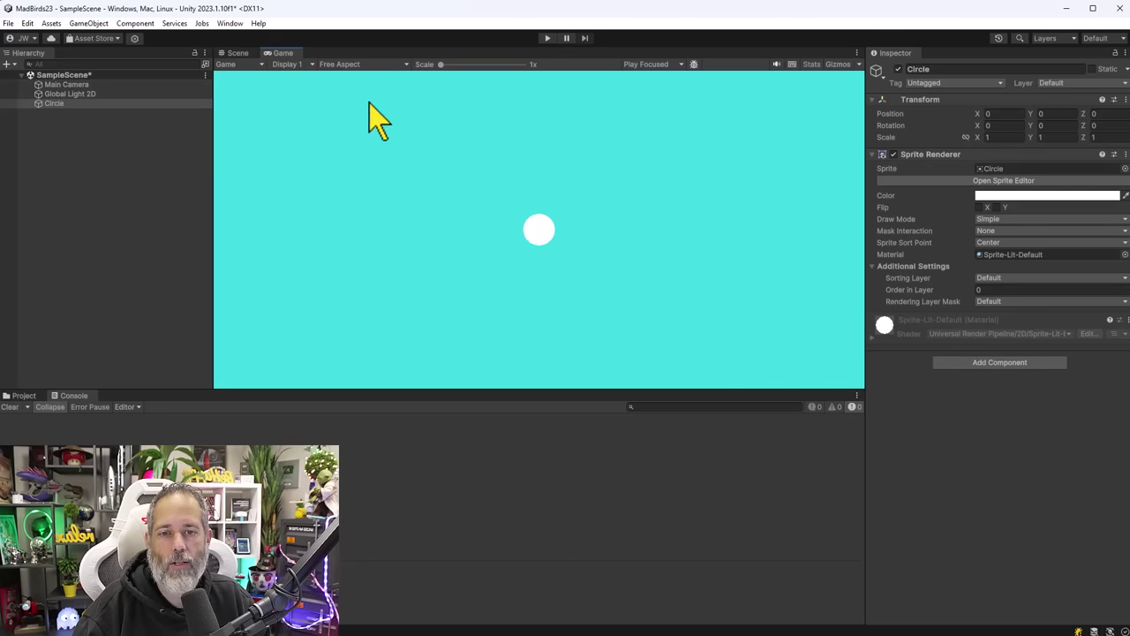
{"action": "left_click", "coordinate": [238, 53]}
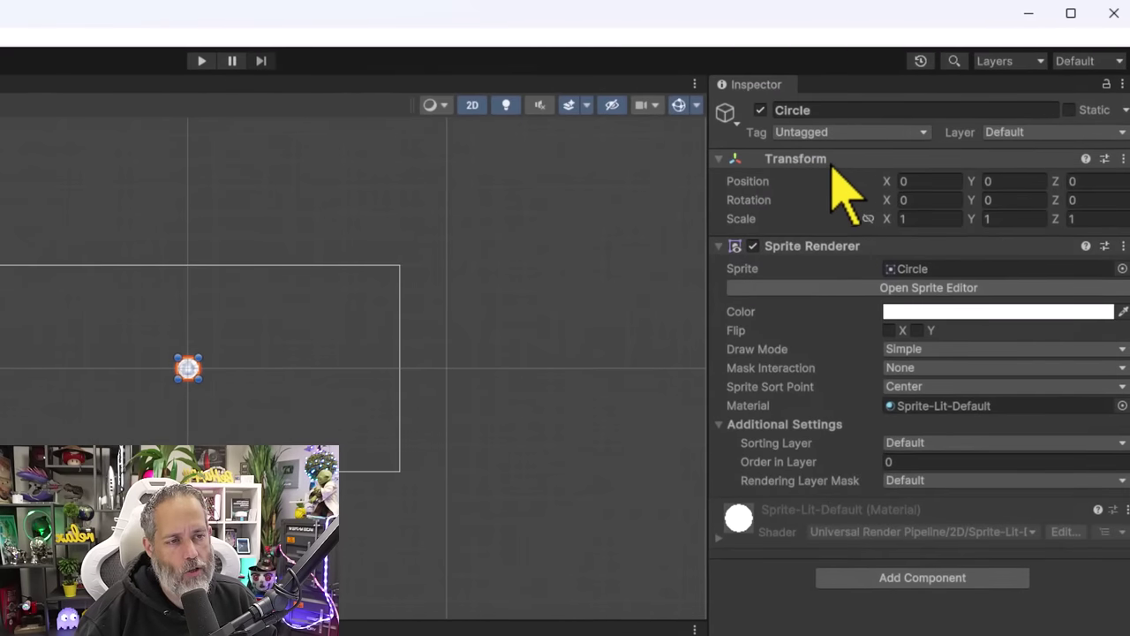
{"action": "right_click", "coordinate": [837, 168]}
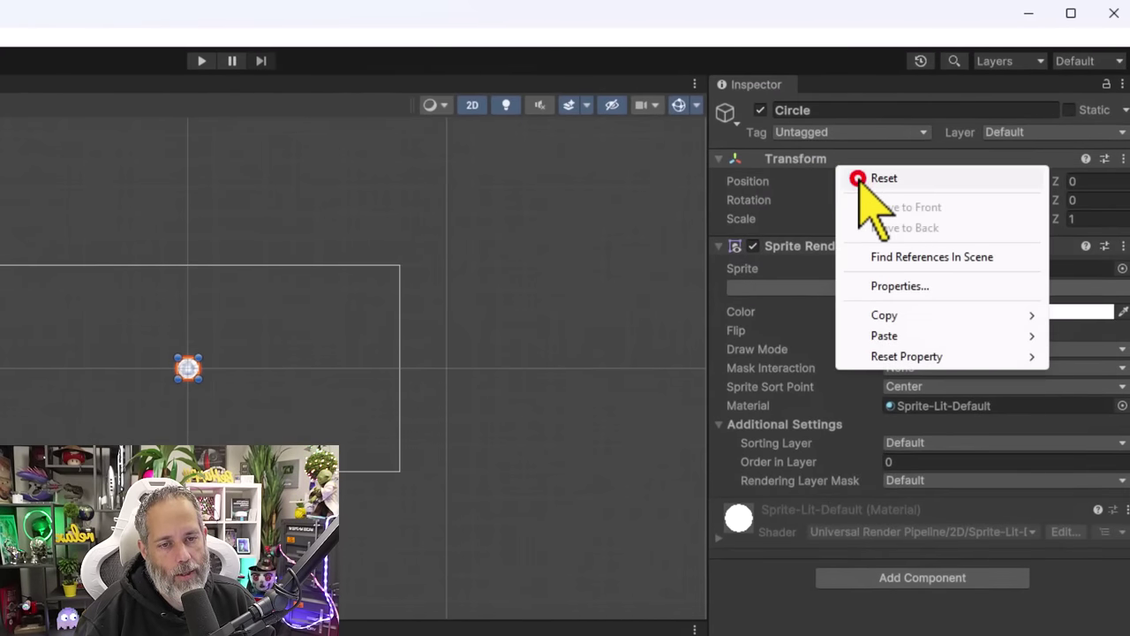
{"action": "left_click", "coordinate": [858, 179]}
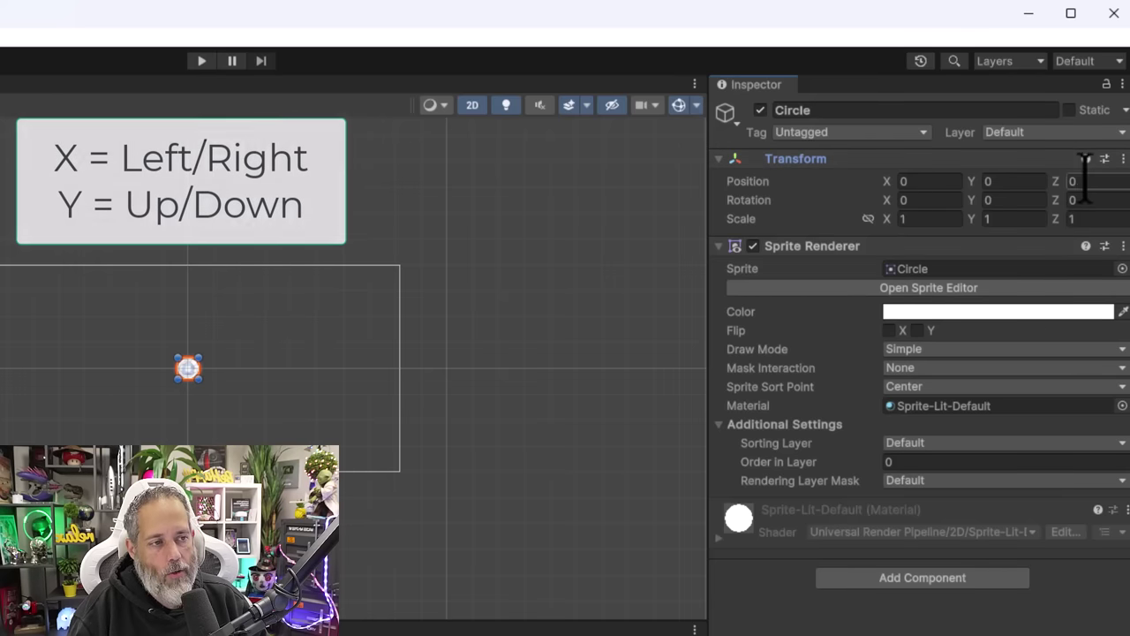
Step: Move the circle along the Z axis to about -4.15 in the 3D Scene view and check it in the Game view
{"action": "left_click", "coordinate": [468, 91]}
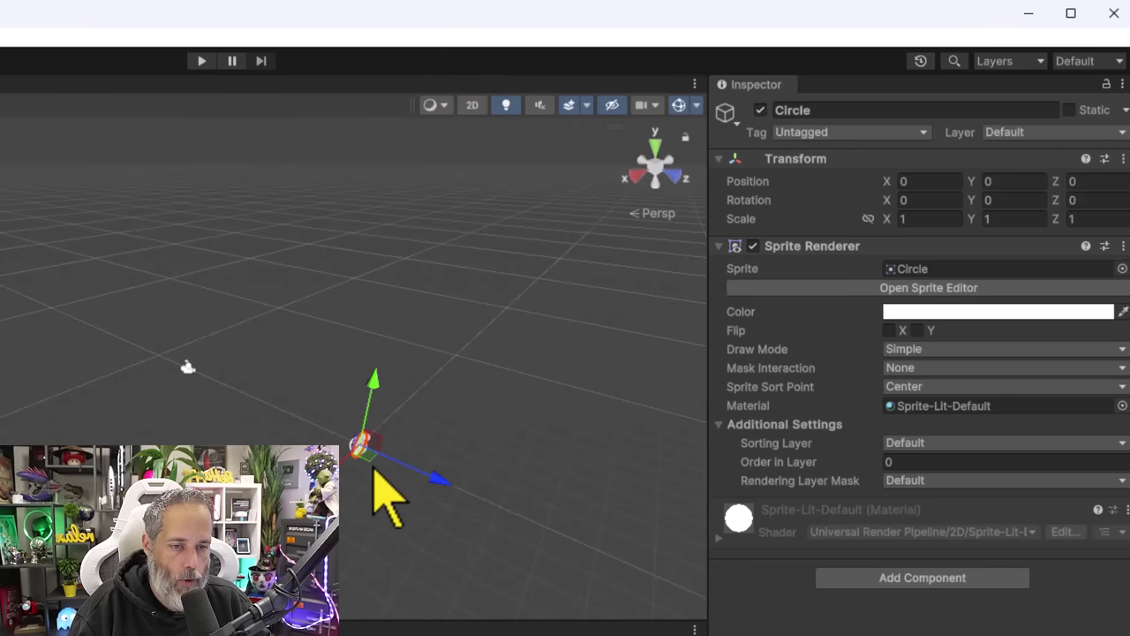
{"action": "left_click_drag", "start_coordinate": [439, 479], "coordinate": [360, 436]}
{"action": "key", "text": "ctrl+2"}
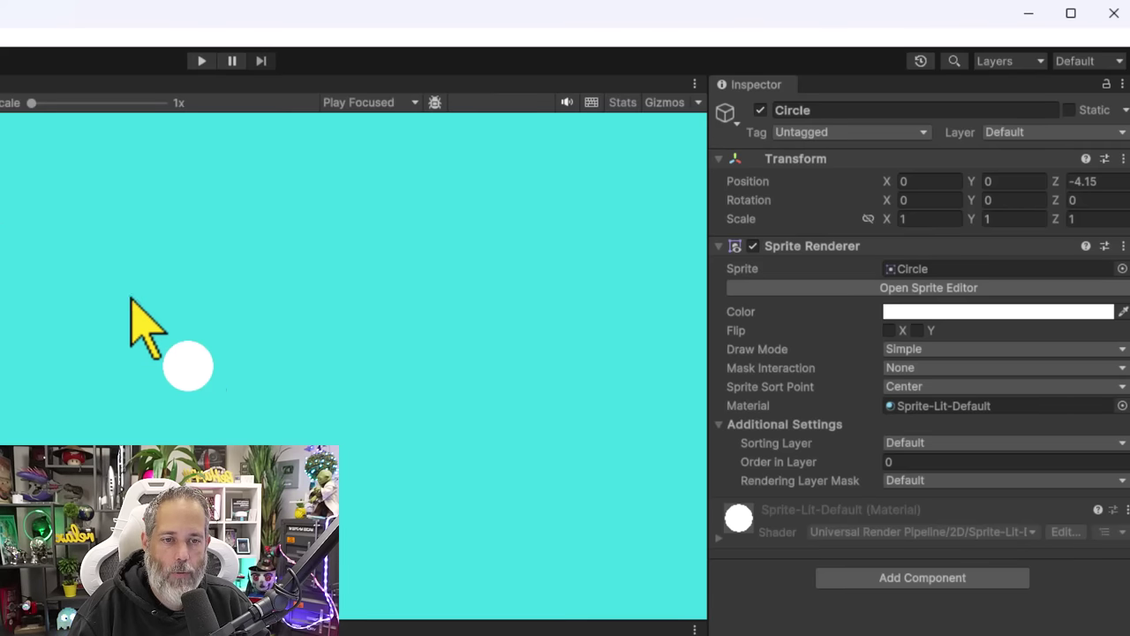
Step: Try other Z positions for the circle in the Game view and set its Z position to 0
{"action": "left_click_drag", "start_coordinate": [1054, 181], "coordinate": [1111, 190]}
{"action": "left_click", "coordinate": [1075, 181]}
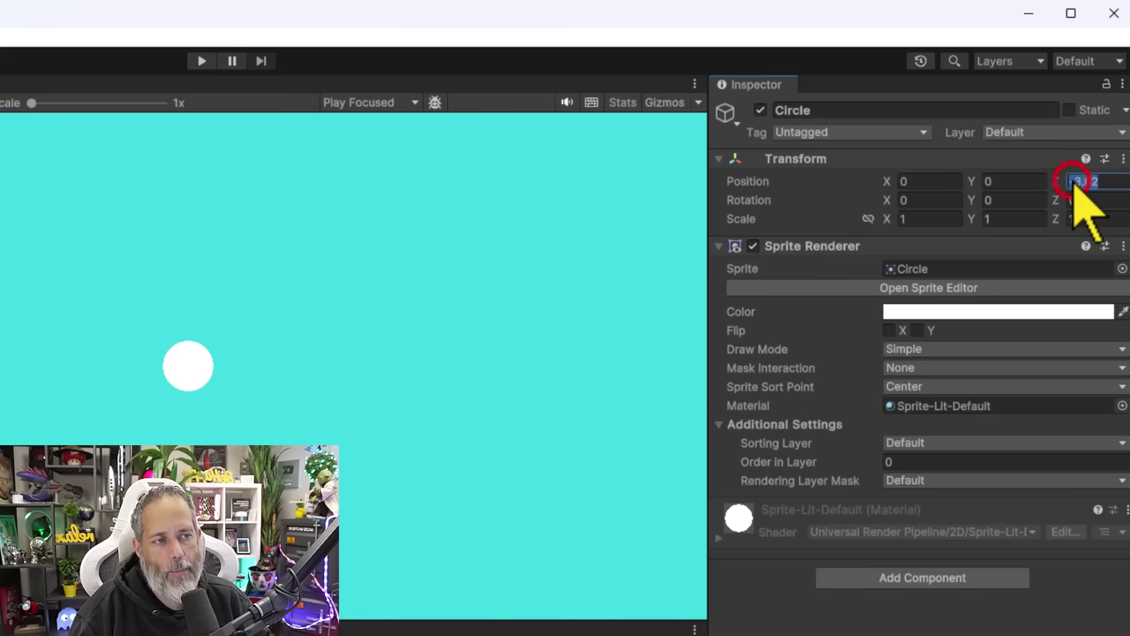
{"action": "type", "text": "0"}
Step: Slide the circle horizontally across the Game view by varying its X position, stopping at about 2.73
{"action": "left_click_drag", "start_coordinate": [898, 185], "coordinate": [874, 218]}
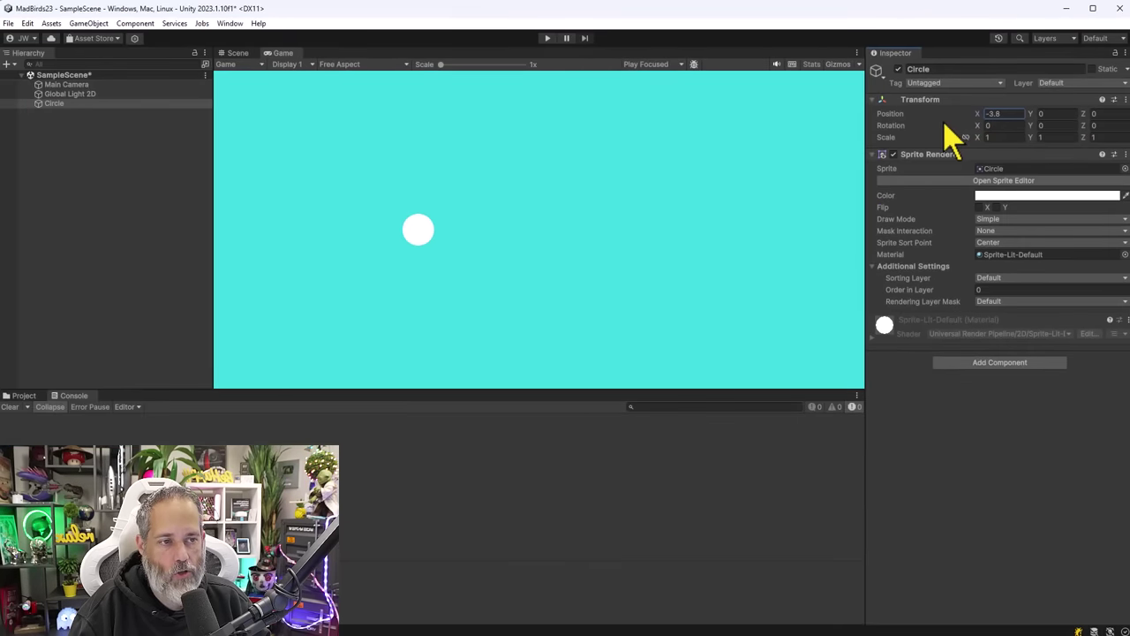
{"action": "left_click_drag", "start_coordinate": [944, 124], "coordinate": [1079, 138]}
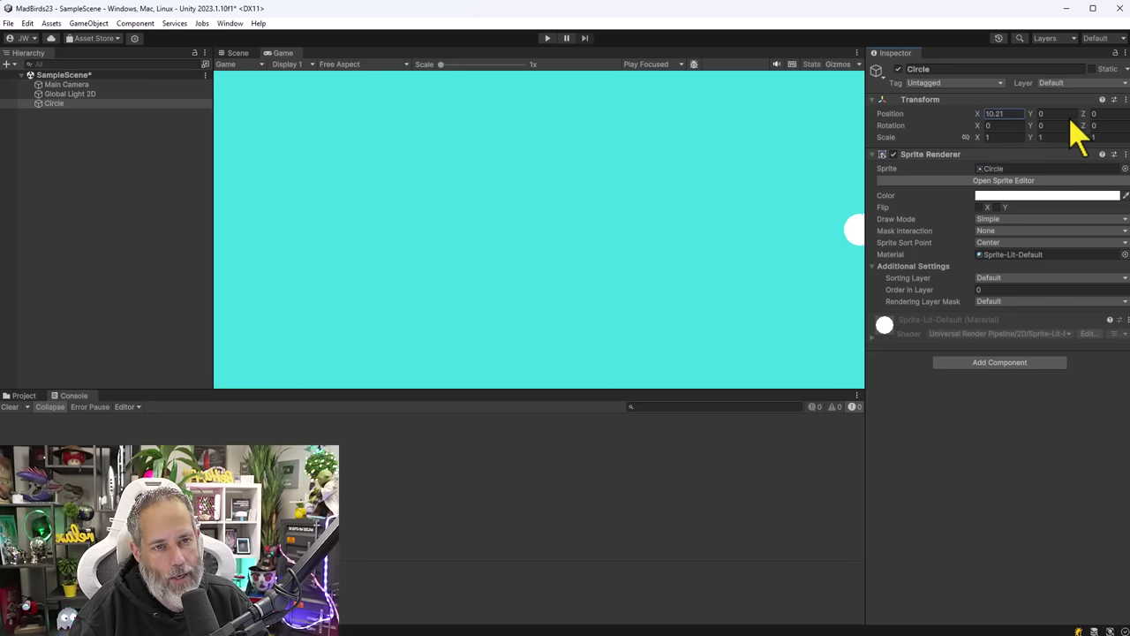
{"action": "left_click_drag", "start_coordinate": [1075, 137], "coordinate": [1047, 131]}
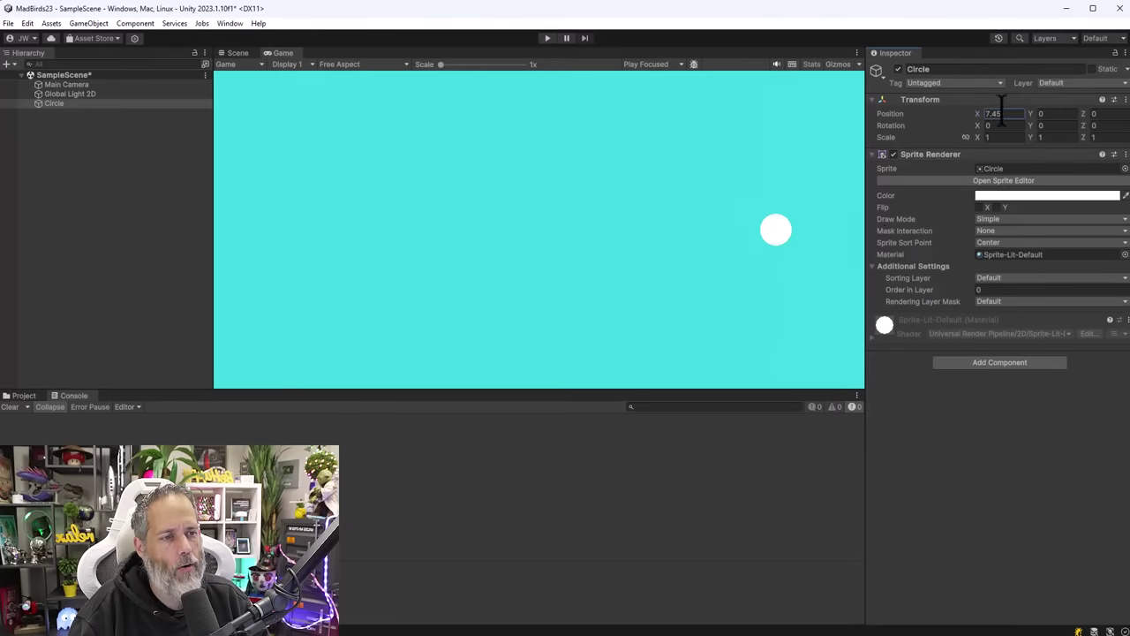
{"action": "left_click_drag", "start_coordinate": [974, 113], "coordinate": [942, 138]}
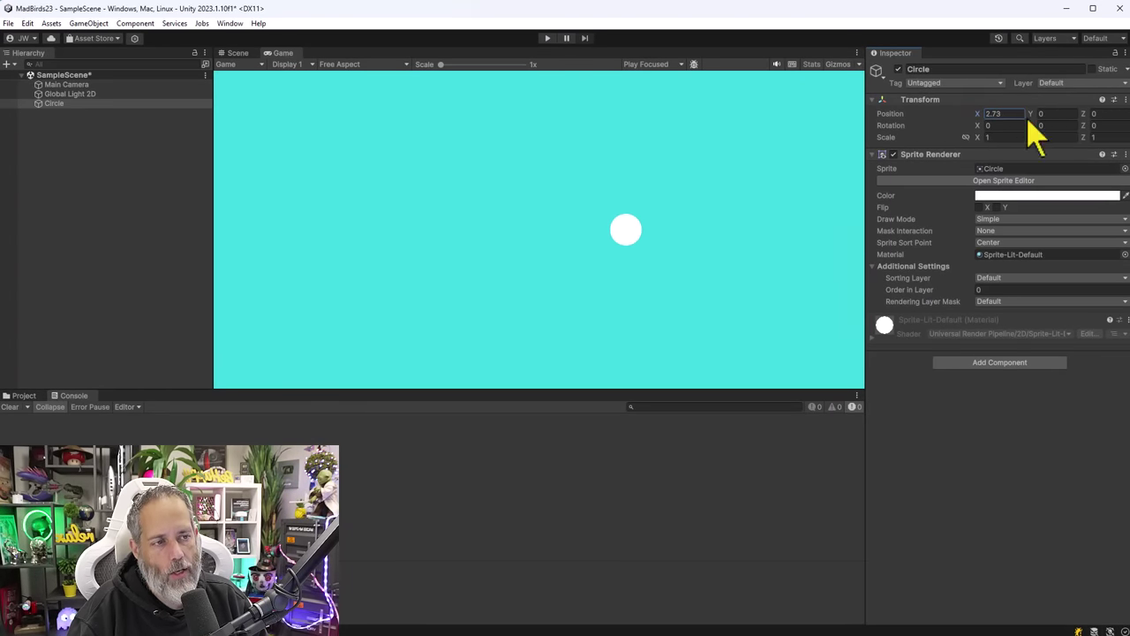
Step: Move the circle along Y to about -1.38 in the Game view and set the Scene view to 2D
{"action": "left_click_drag", "start_coordinate": [1029, 122], "coordinate": [936, 132]}
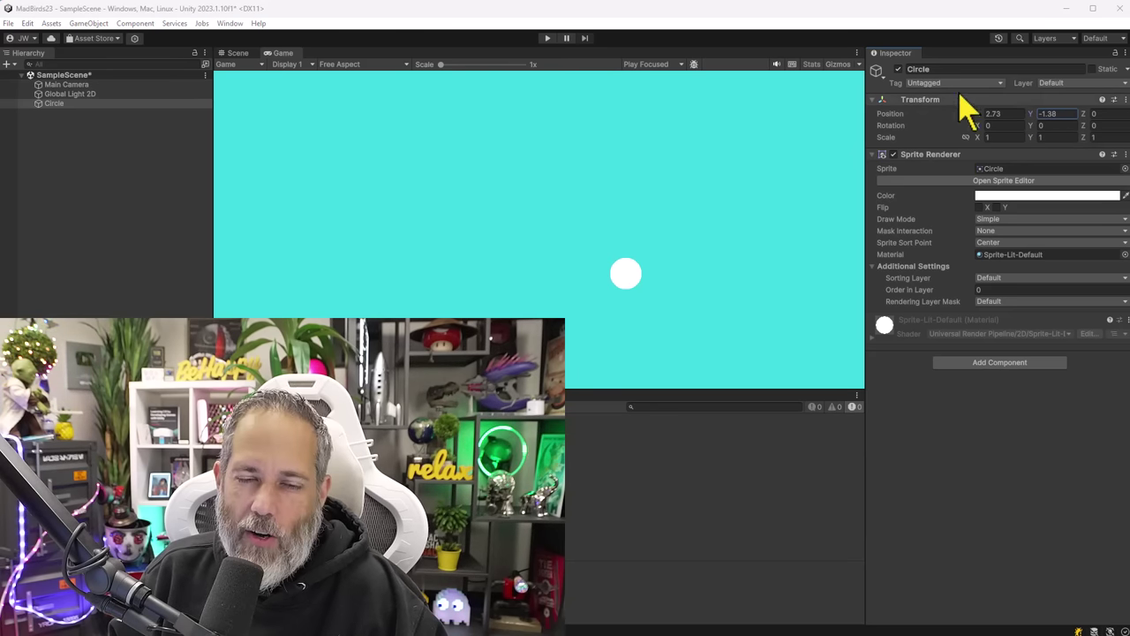
{"action": "left_click", "coordinate": [239, 54]}
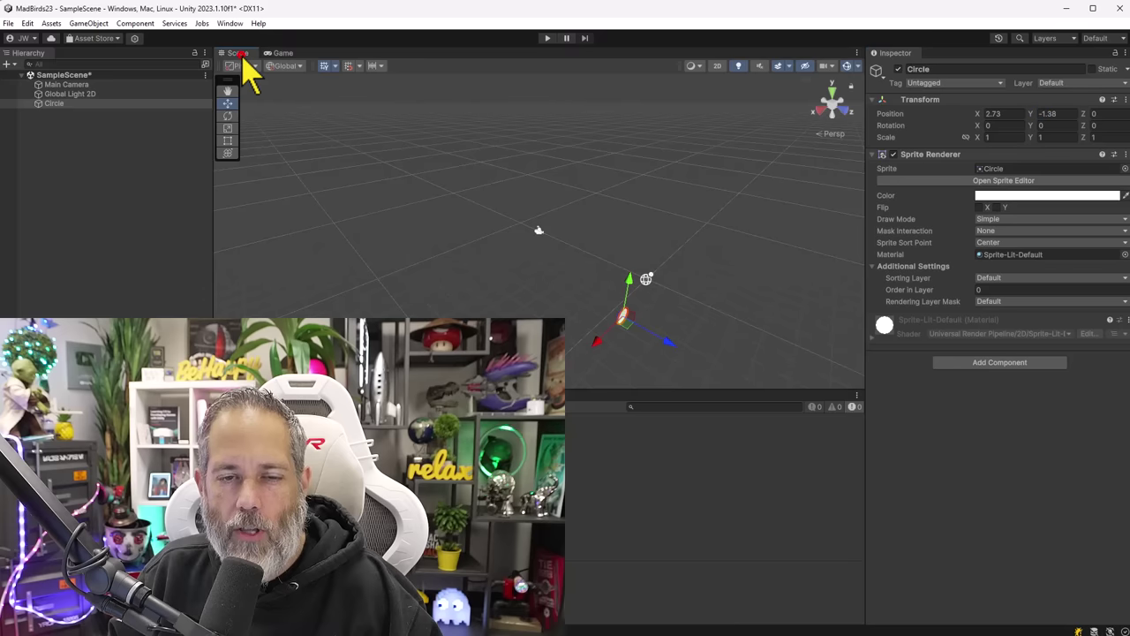
{"action": "left_click", "coordinate": [718, 68]}
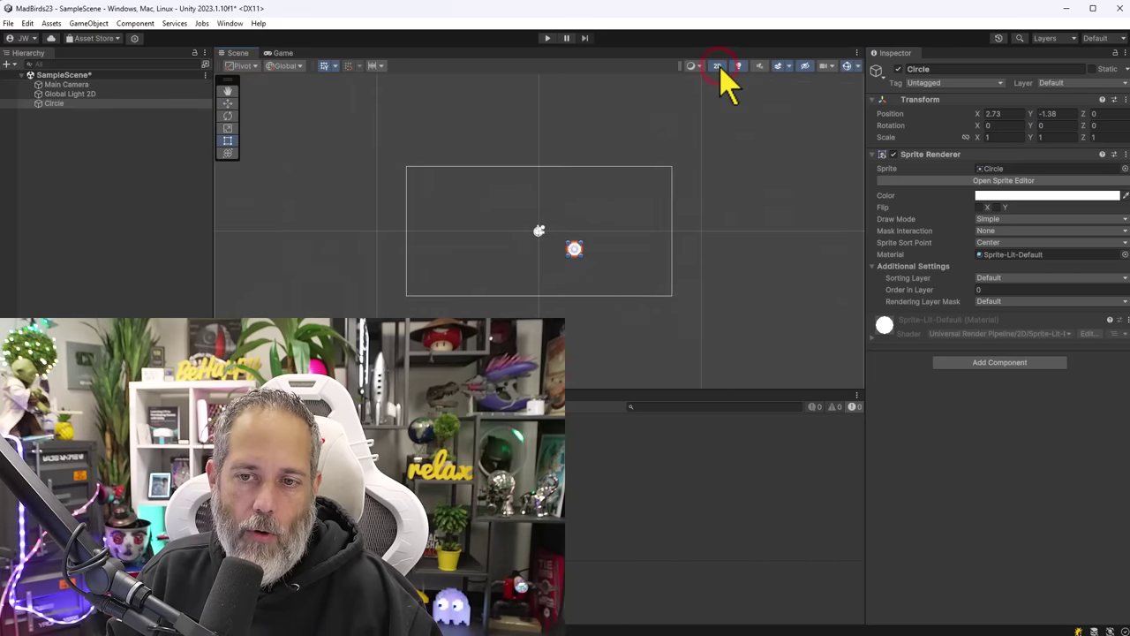
Step: Use the Move tool to place the circle at about X -8.87, Y -1.47 and check it in the Game view
{"action": "key", "text": "w"}
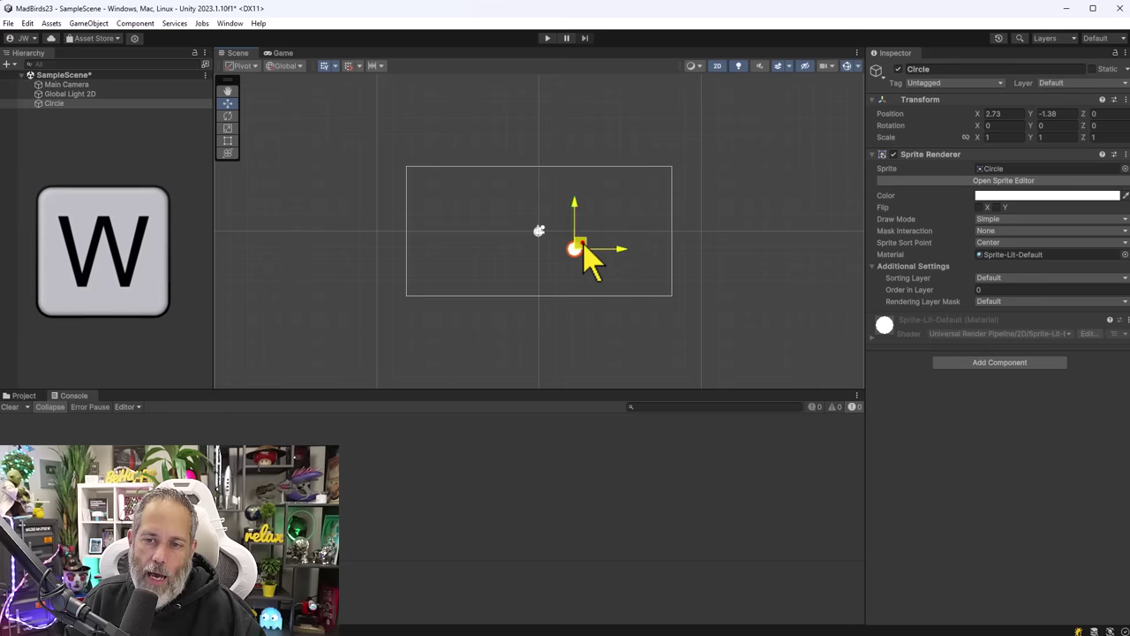
{"action": "left_click_drag", "start_coordinate": [577, 244], "coordinate": [621, 183]}
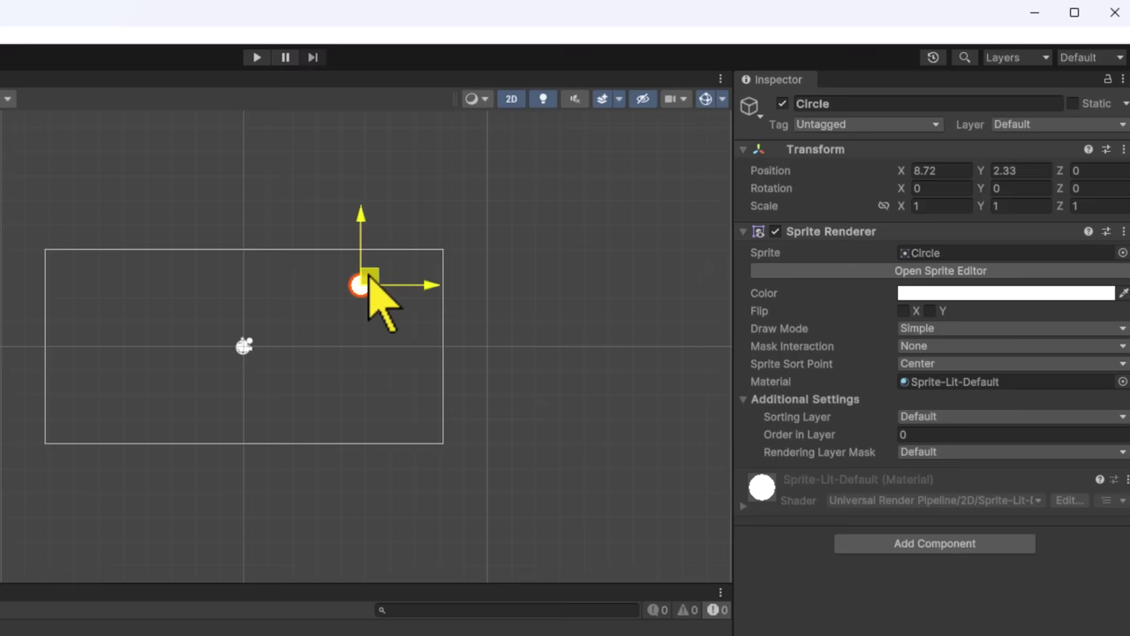
{"action": "left_click_drag", "start_coordinate": [369, 276], "coordinate": [81, 366]}
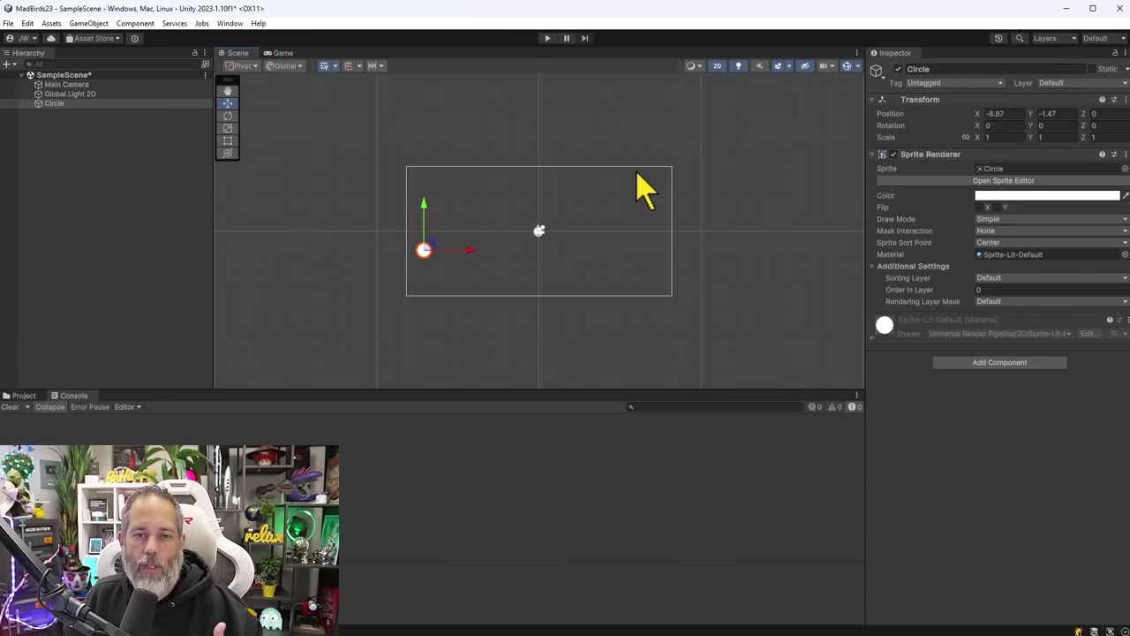
{"action": "left_click", "coordinate": [284, 54]}
Step: Move the circle into the upper-right corner of the camera frame, about X 9.26, Y 3.79, and compare it in the Game view
{"action": "left_click", "coordinate": [237, 54]}
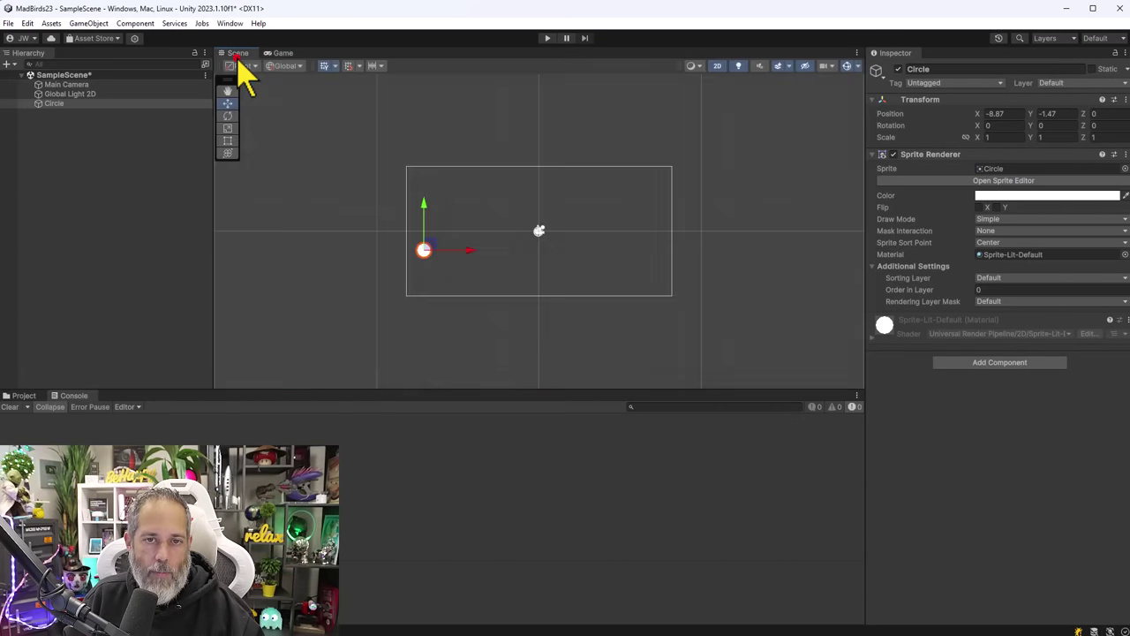
{"action": "left_click_drag", "start_coordinate": [433, 249], "coordinate": [674, 193]}
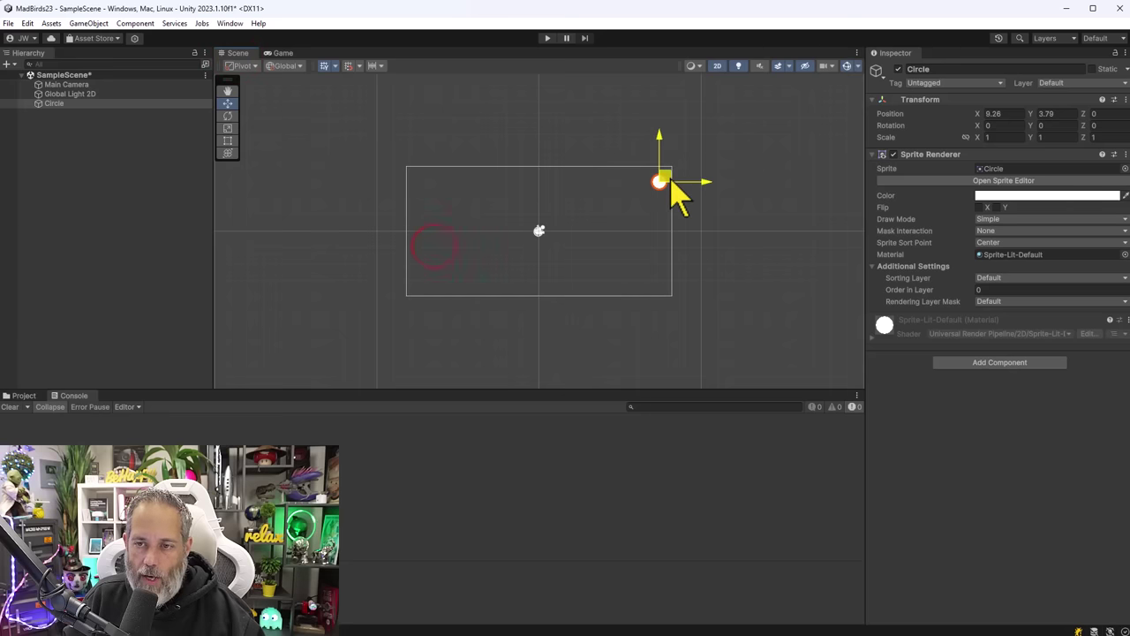
{"action": "left_click", "coordinate": [287, 53]}
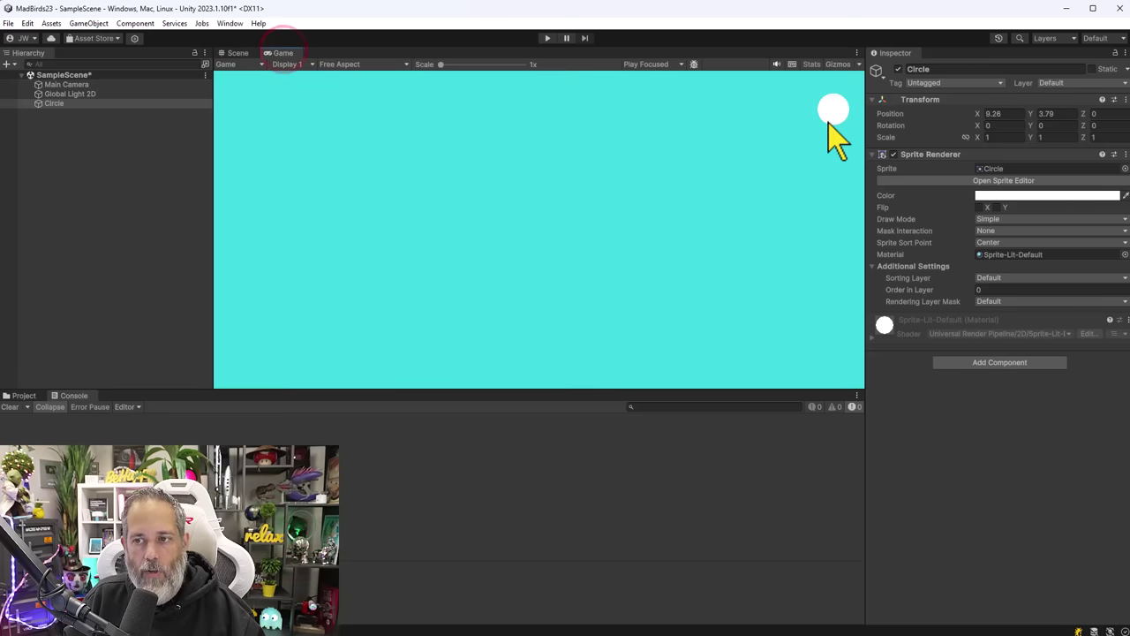
{"action": "left_click", "coordinate": [238, 53]}
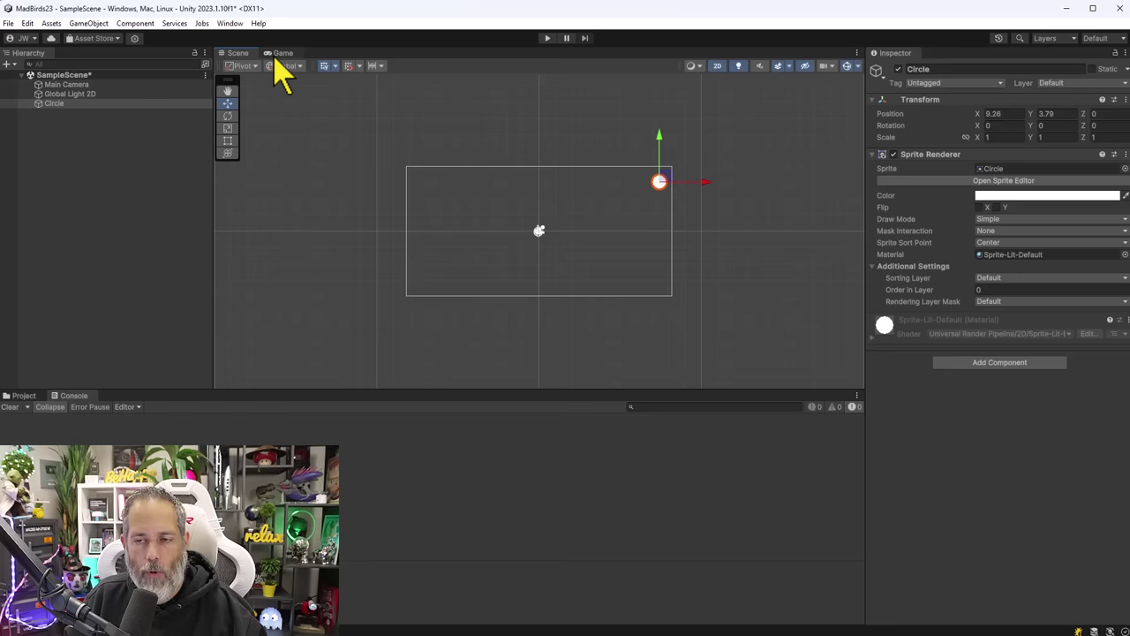
Step: Dock the Game view beside the Scene view and move the circle to about X 4.46, Y 3.97
{"action": "left_click_drag", "start_coordinate": [281, 52], "coordinate": [533, 247]}
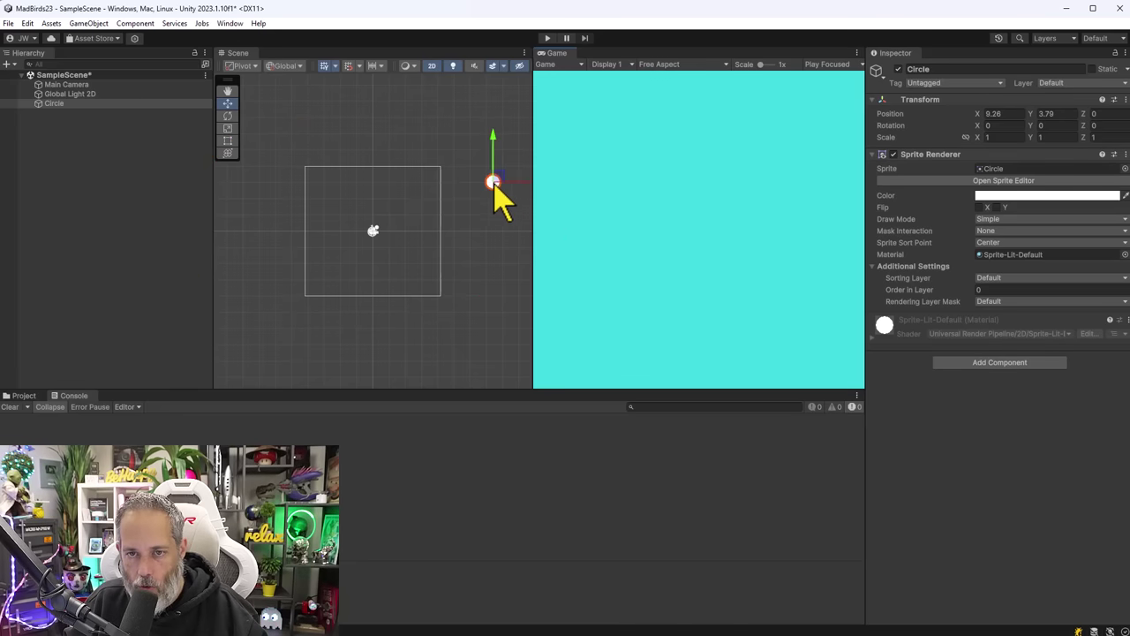
{"action": "left_click_drag", "start_coordinate": [505, 173], "coordinate": [443, 172]}
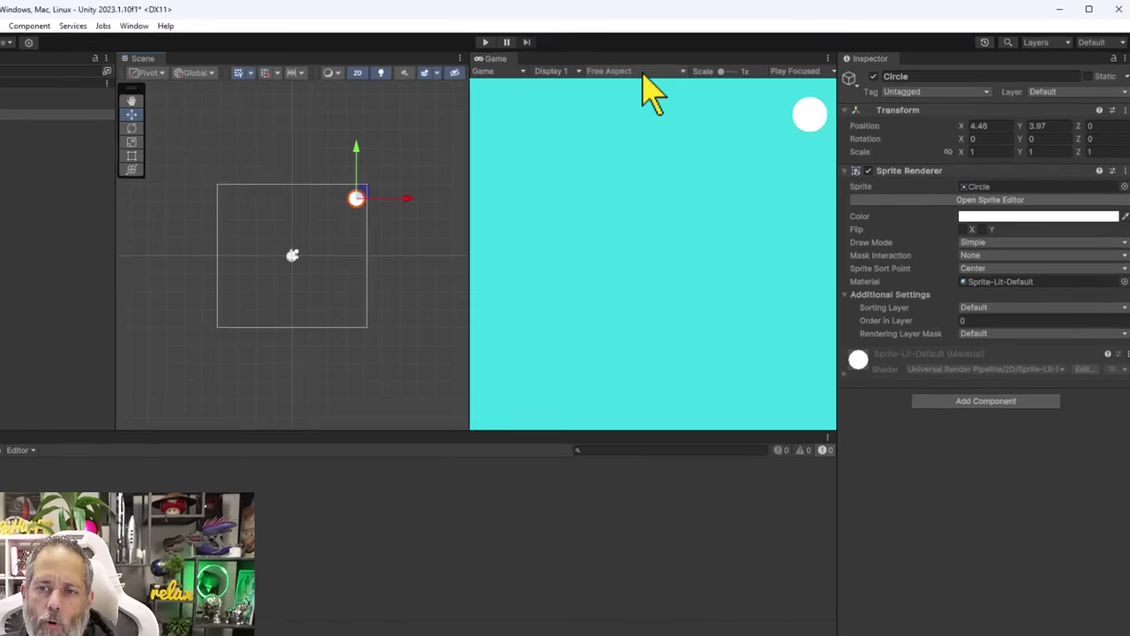
Step: Set the Game view resolution to Full HD (1920x1080) and move the circle to about X -7.42, Y 3.34
{"action": "left_click", "coordinate": [684, 64]}
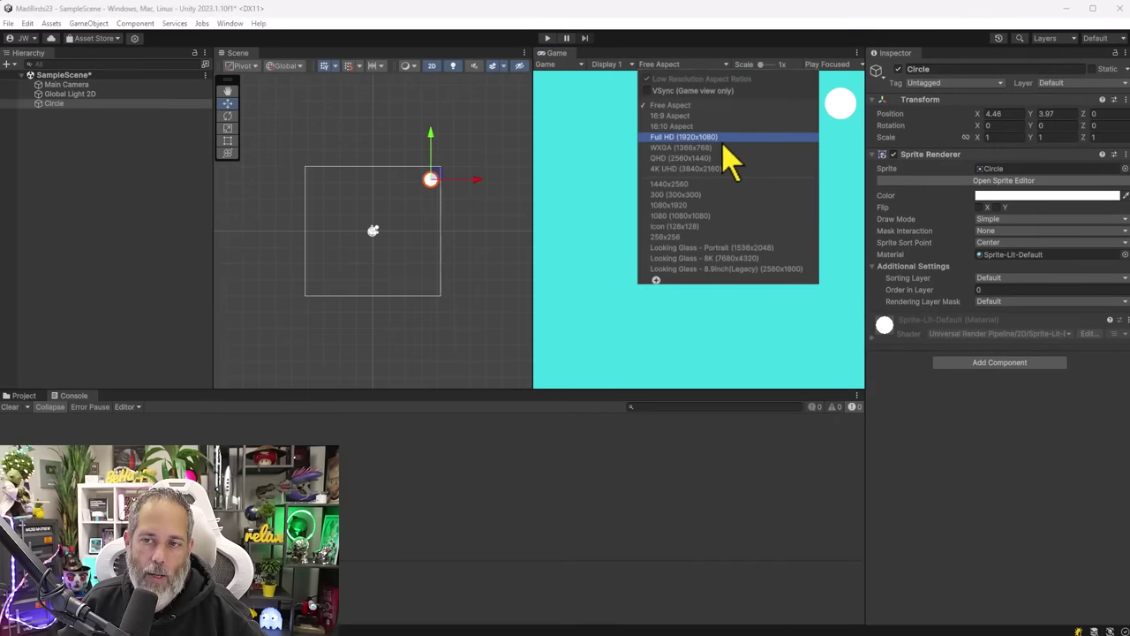
{"action": "left_click", "coordinate": [653, 162]}
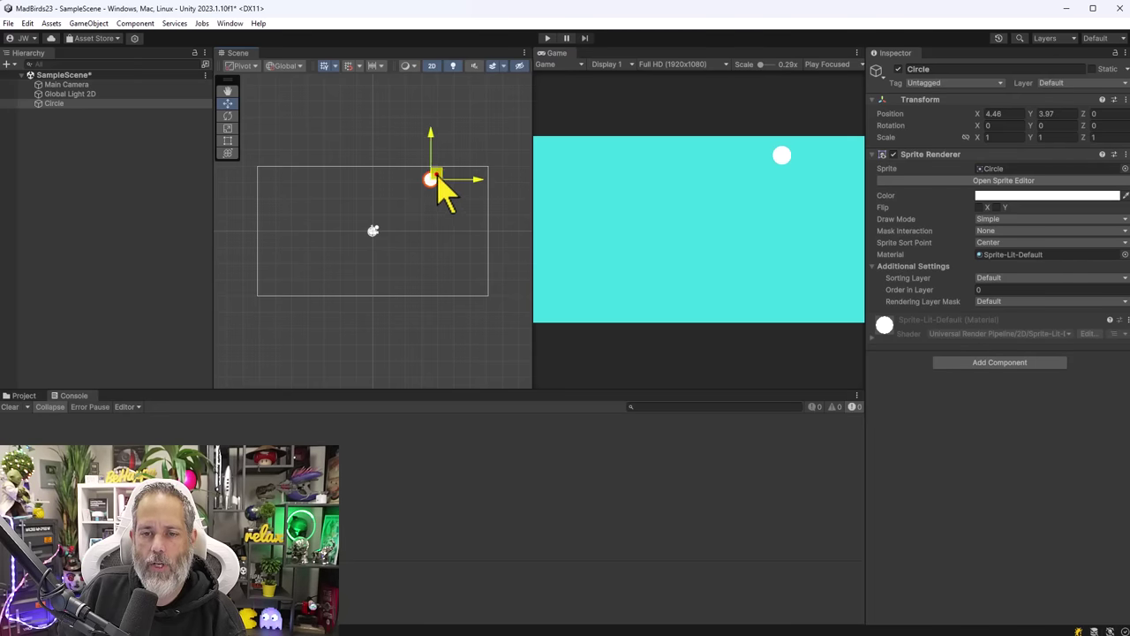
{"action": "left_click_drag", "start_coordinate": [436, 176], "coordinate": [284, 199]}
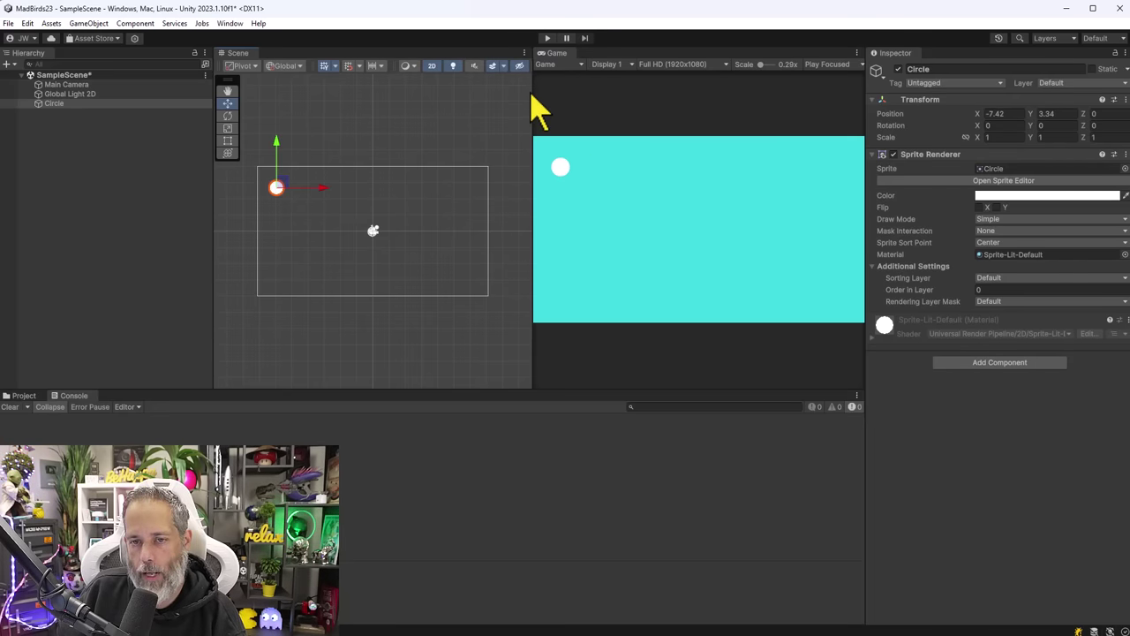
Step: Widen the Scene view slightly beside the Game view and restore the Default window layout
{"action": "left_click_drag", "start_coordinate": [534, 89], "coordinate": [563, 114]}
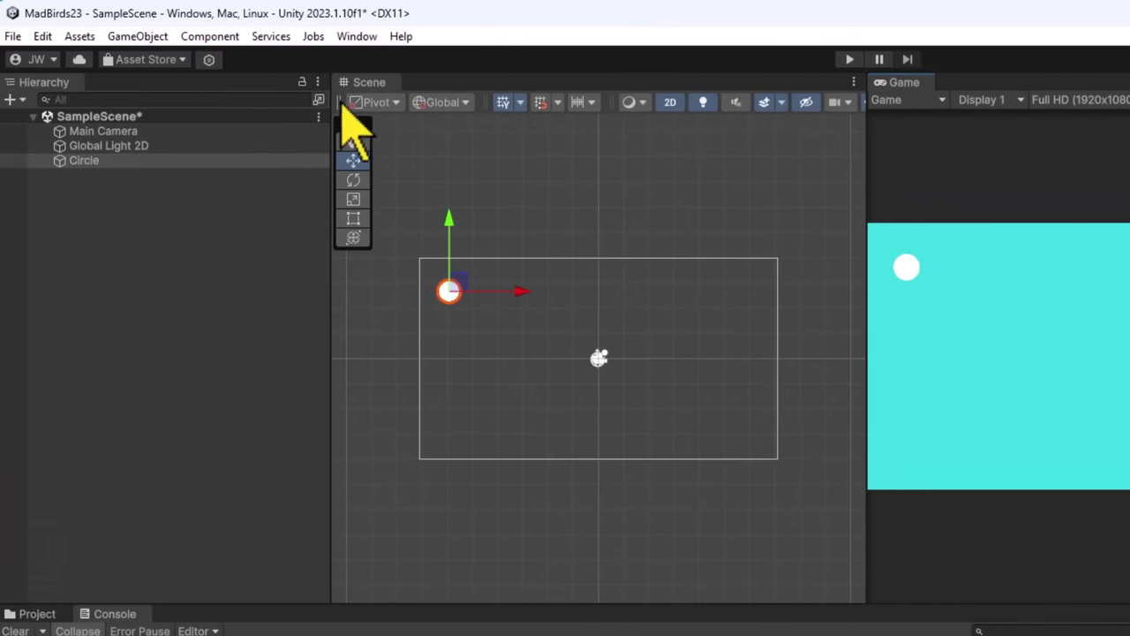
{"action": "left_click", "coordinate": [355, 37]}
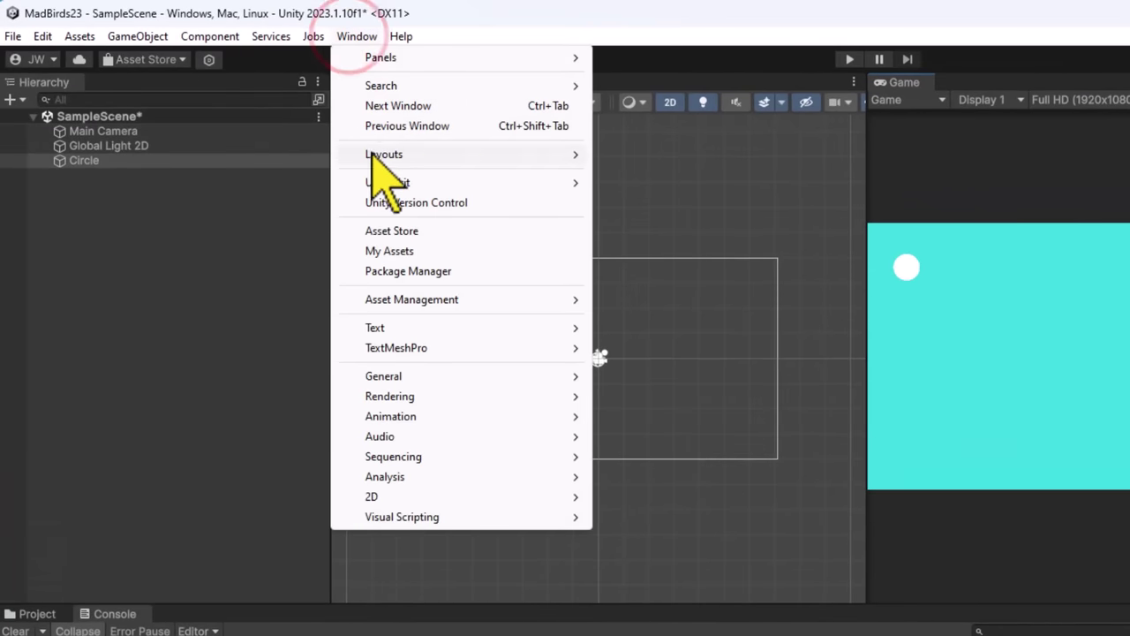
{"action": "left_click", "coordinate": [415, 155]}
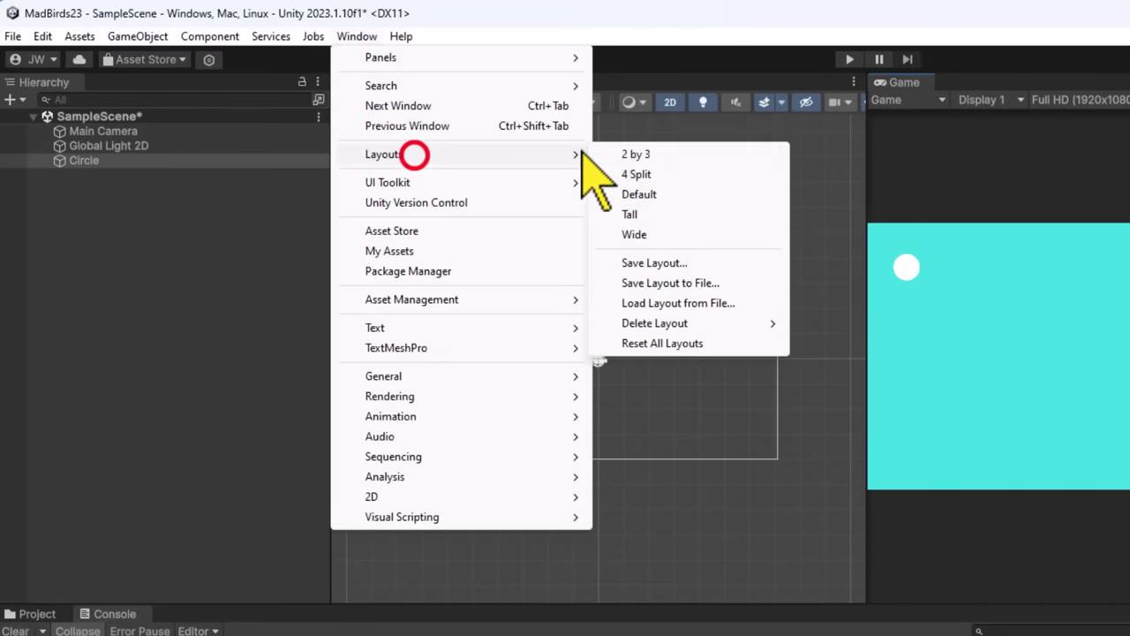
{"action": "left_click", "coordinate": [628, 196]}
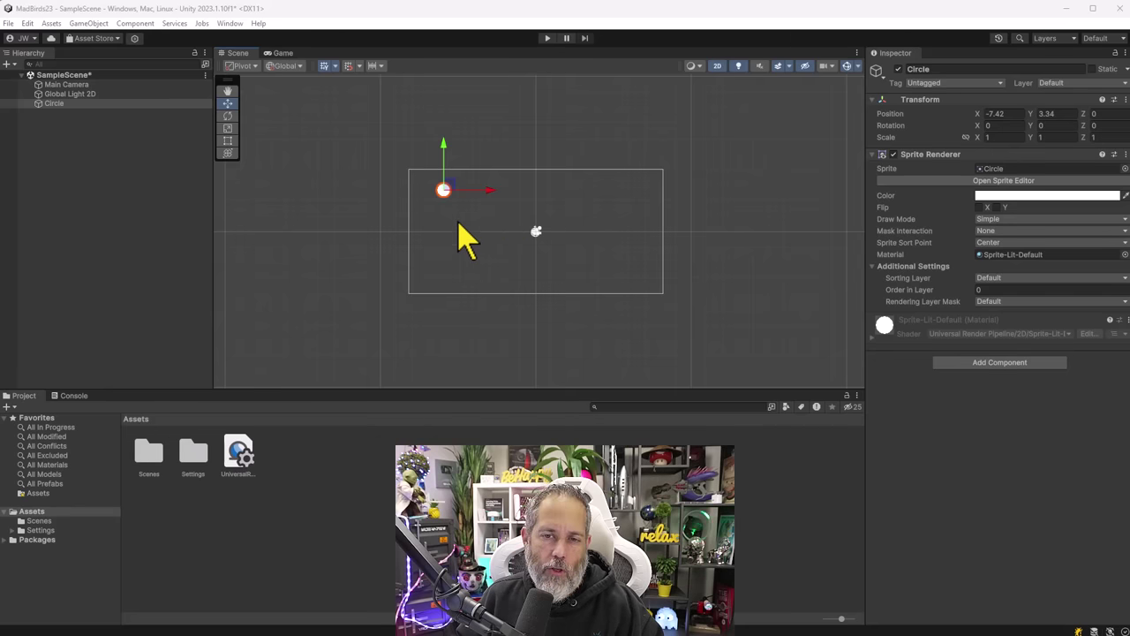
Step: Examine the circle and the camera frame in the 2D Scene view at different zoom levels
{"action": "scroll", "coordinate": [529, 262], "scroll_direction": "down", "scroll_amount": 1}
{"action": "scroll", "coordinate": [530, 263], "scroll_direction": "up", "scroll_amount": 4}
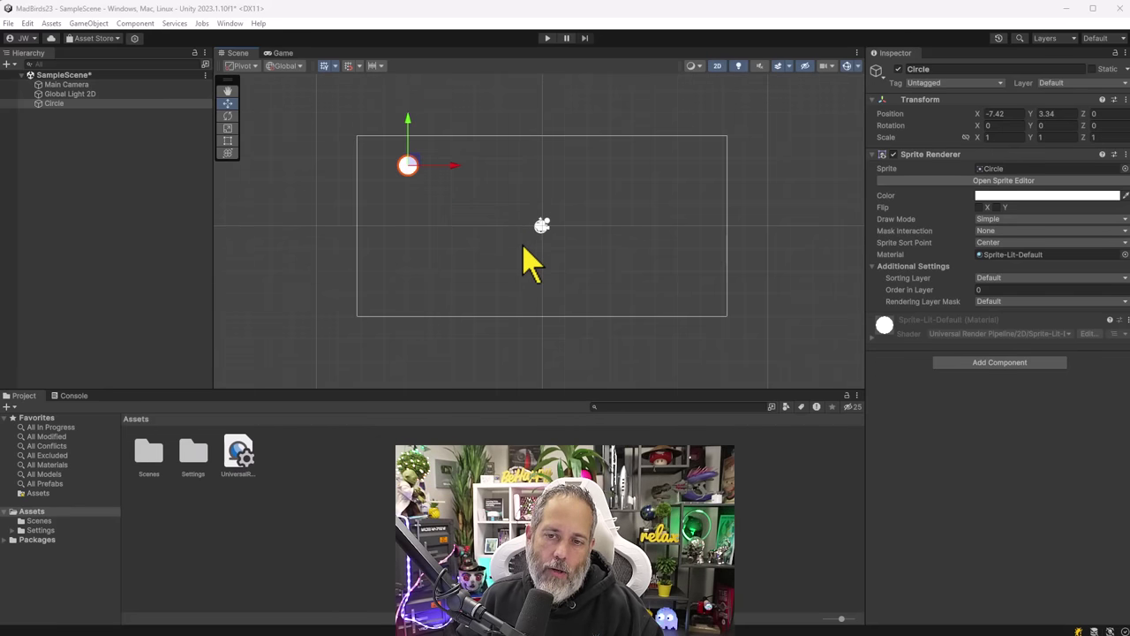
{"action": "scroll", "coordinate": [529, 262], "scroll_direction": "down", "scroll_amount": 2}
{"action": "scroll", "coordinate": [530, 262], "scroll_direction": "up", "scroll_amount": 3}
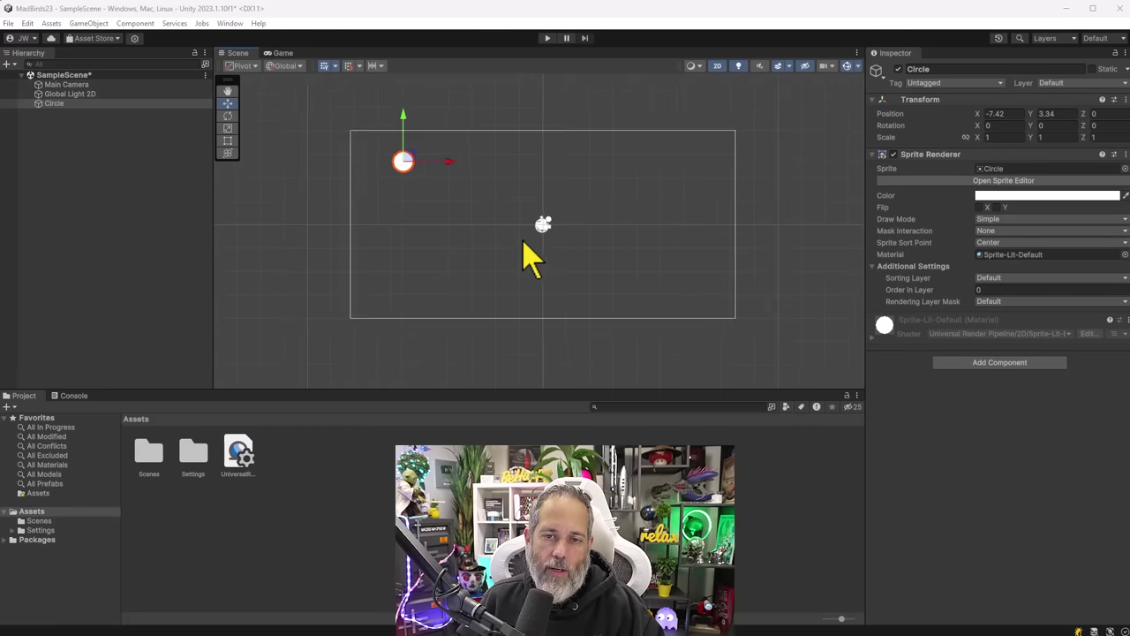
{"action": "scroll", "coordinate": [379, 145], "scroll_direction": "up", "scroll_amount": 3}
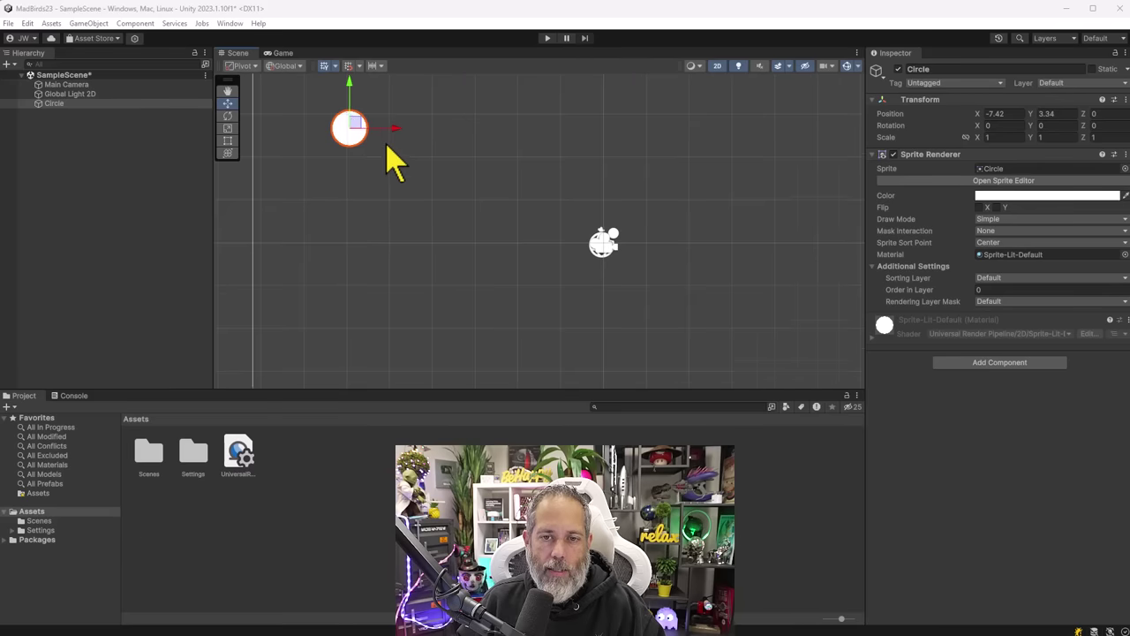
{"action": "scroll", "coordinate": [379, 151], "scroll_direction": "down", "scroll_amount": 4}
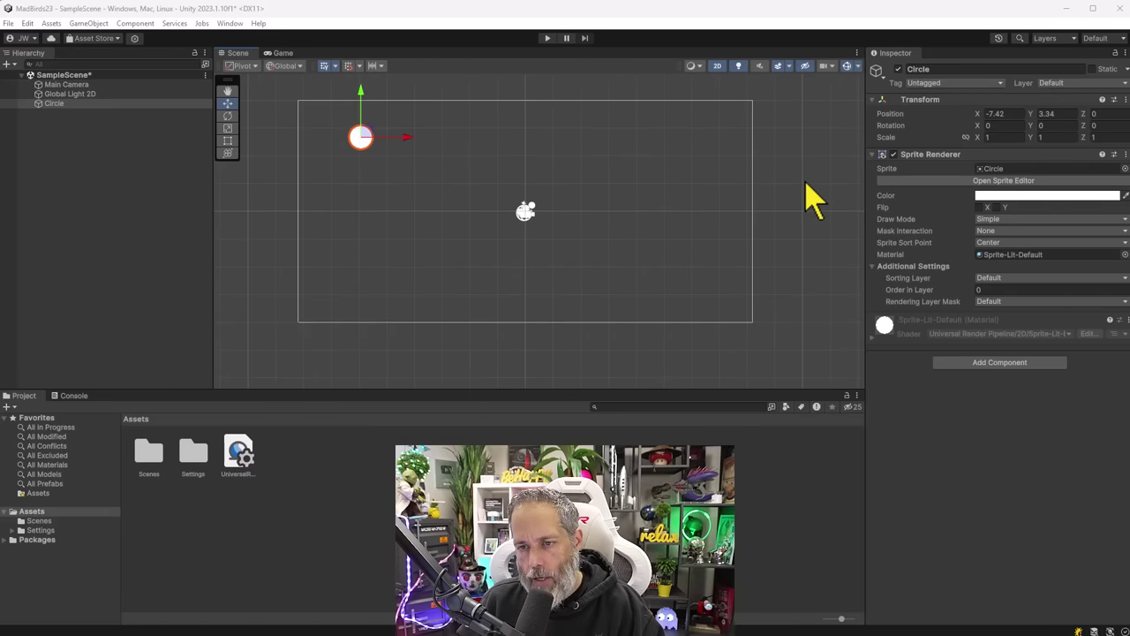
{"action": "scroll", "coordinate": [777, 176], "scroll_direction": "up", "scroll_amount": 2}
{"action": "scroll", "coordinate": [773, 176], "scroll_direction": "down", "scroll_amount": 4}
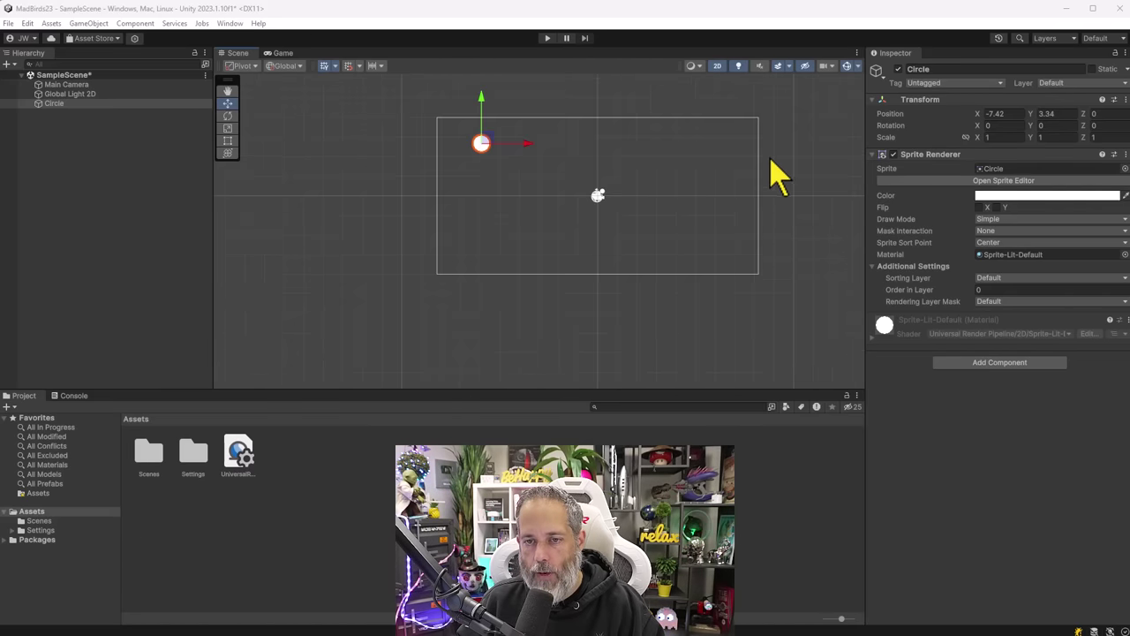
{"action": "scroll", "coordinate": [495, 157], "scroll_direction": "up", "scroll_amount": 4}
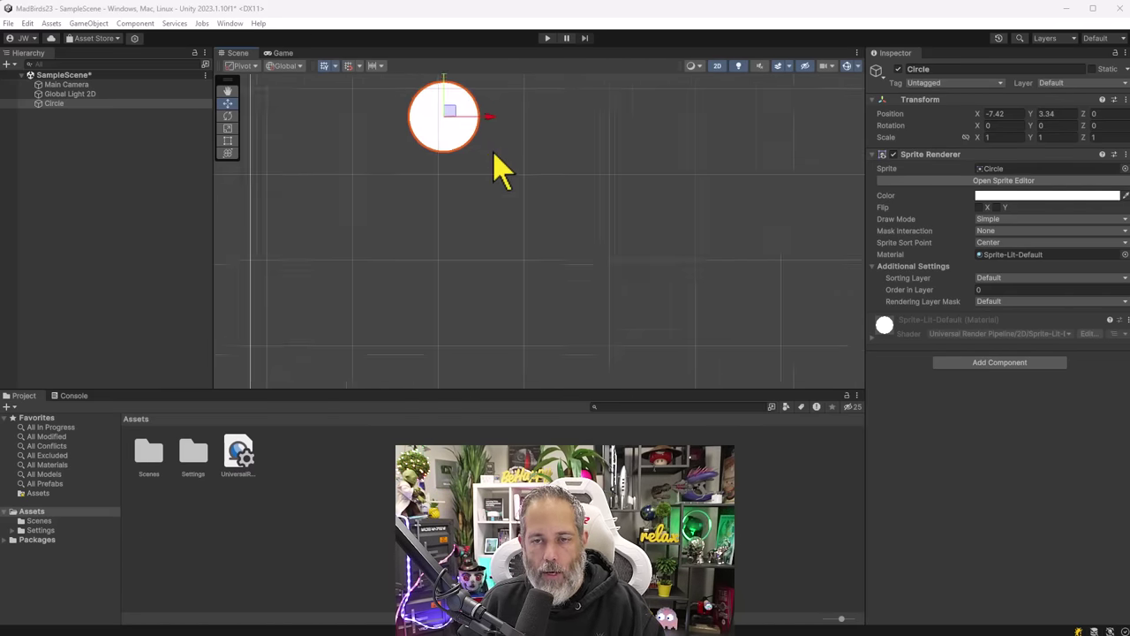
{"action": "scroll", "coordinate": [495, 157], "scroll_direction": "down", "scroll_amount": 2}
{"action": "scroll", "coordinate": [493, 154], "scroll_direction": "down", "scroll_amount": 1}
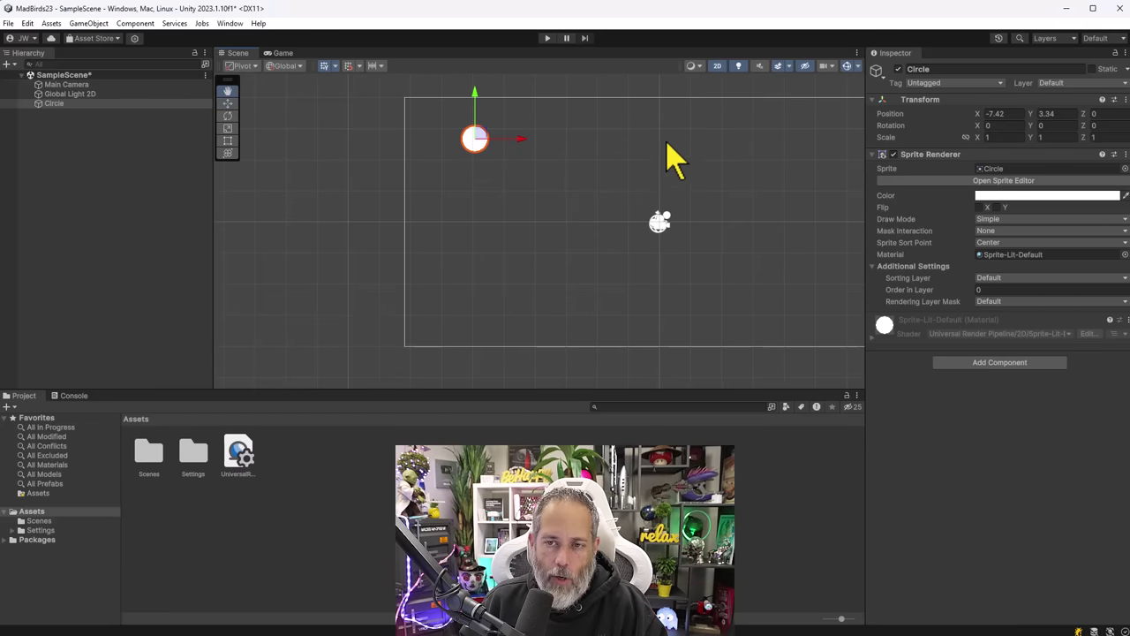
Step: Move the circle to about X -5.25, Y 2.11 within the camera frame in the Scene view
{"action": "middle_click_drag", "start_coordinate": [668, 151], "coordinate": [631, 160]}
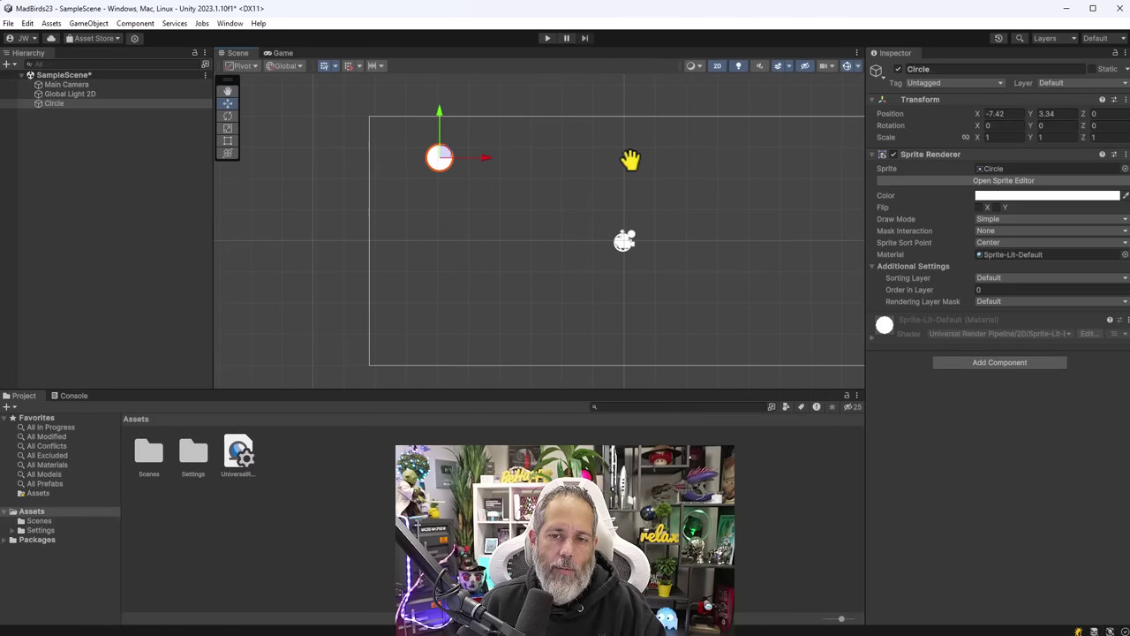
{"action": "left_click_drag", "start_coordinate": [445, 147], "coordinate": [501, 174]}
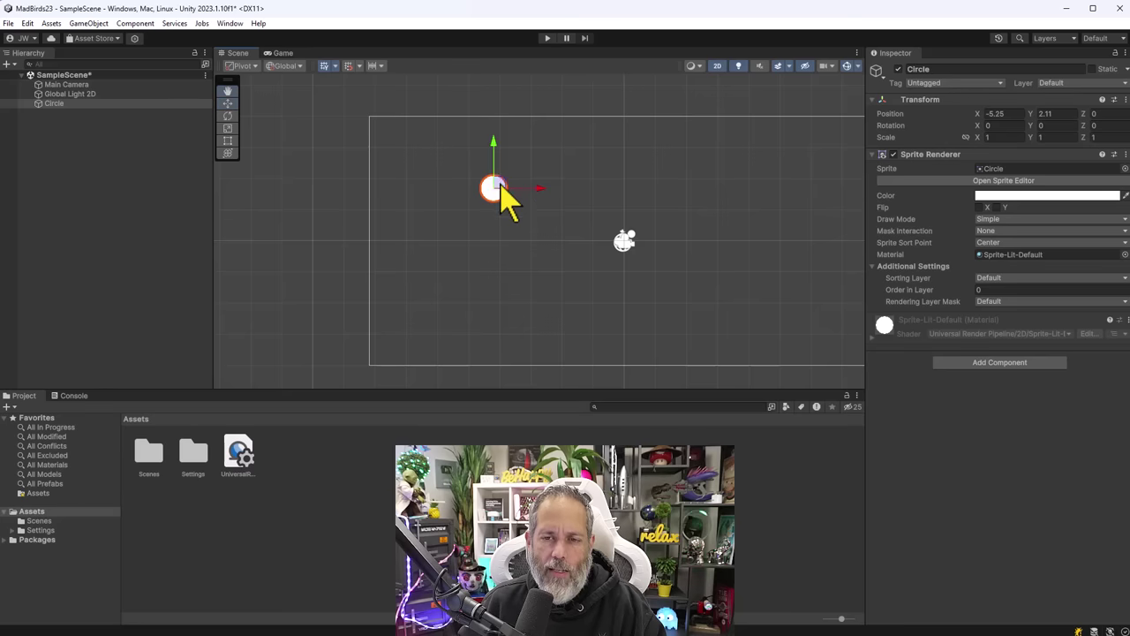
{"action": "middle_click_drag", "start_coordinate": [500, 183], "coordinate": [500, 182]}
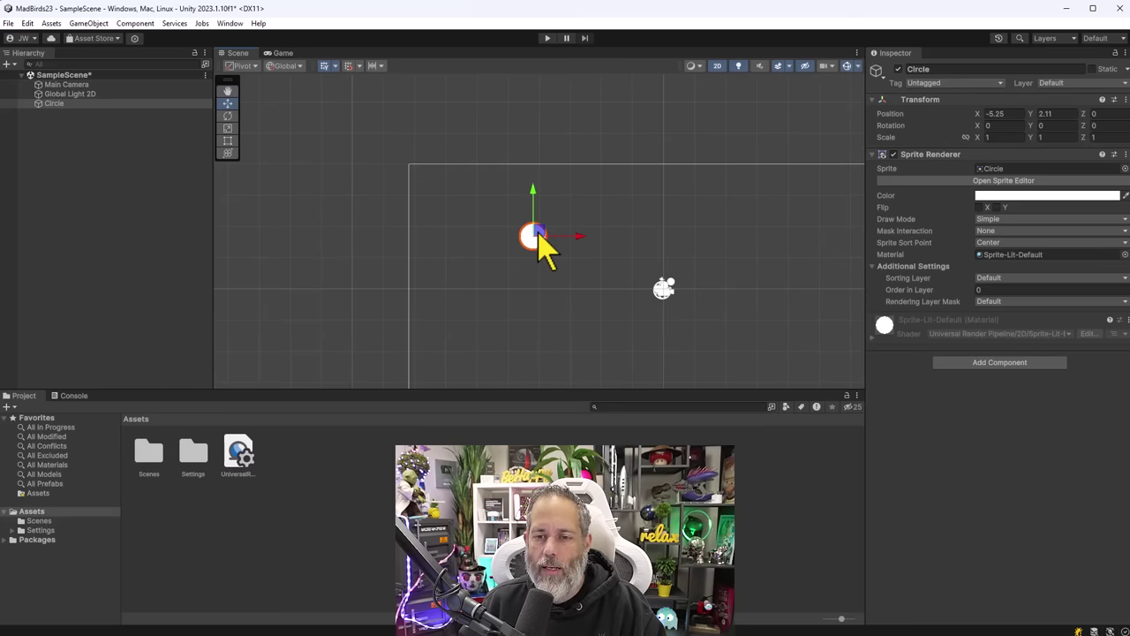
{"action": "middle_click_drag", "start_coordinate": [537, 234], "coordinate": [540, 234]}
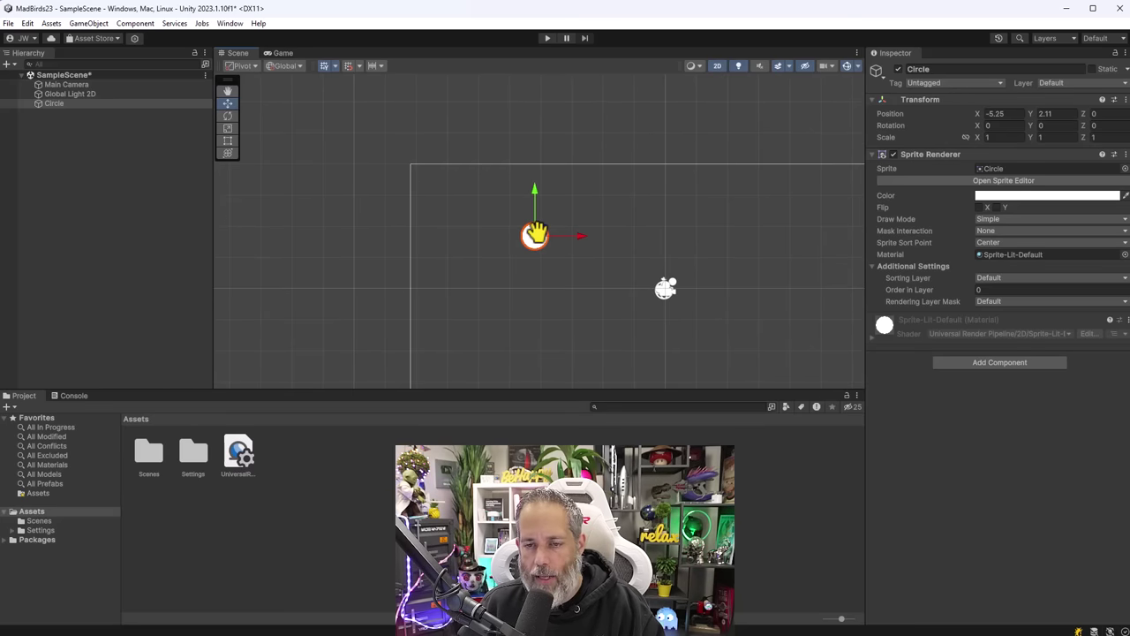
Step: Try rotating the circle in the Scene view with the Rotate tool
{"action": "left_click", "coordinate": [228, 116]}
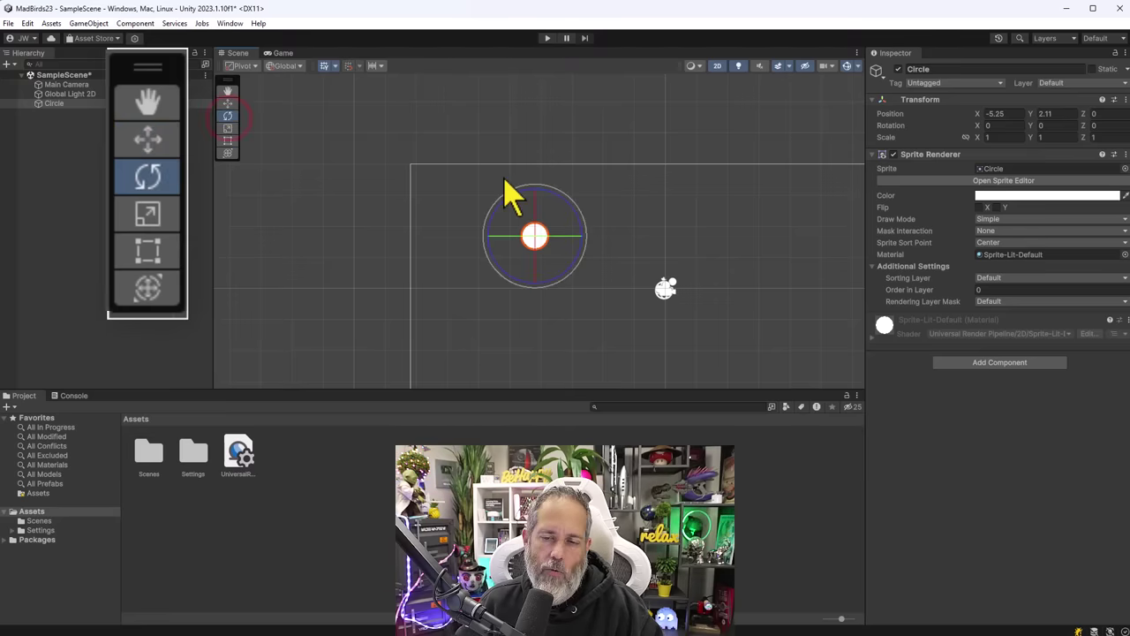
{"action": "left_click_drag", "start_coordinate": [525, 194], "coordinate": [545, 199]}
{"action": "left_click_drag", "start_coordinate": [615, 173], "coordinate": [388, 168]}
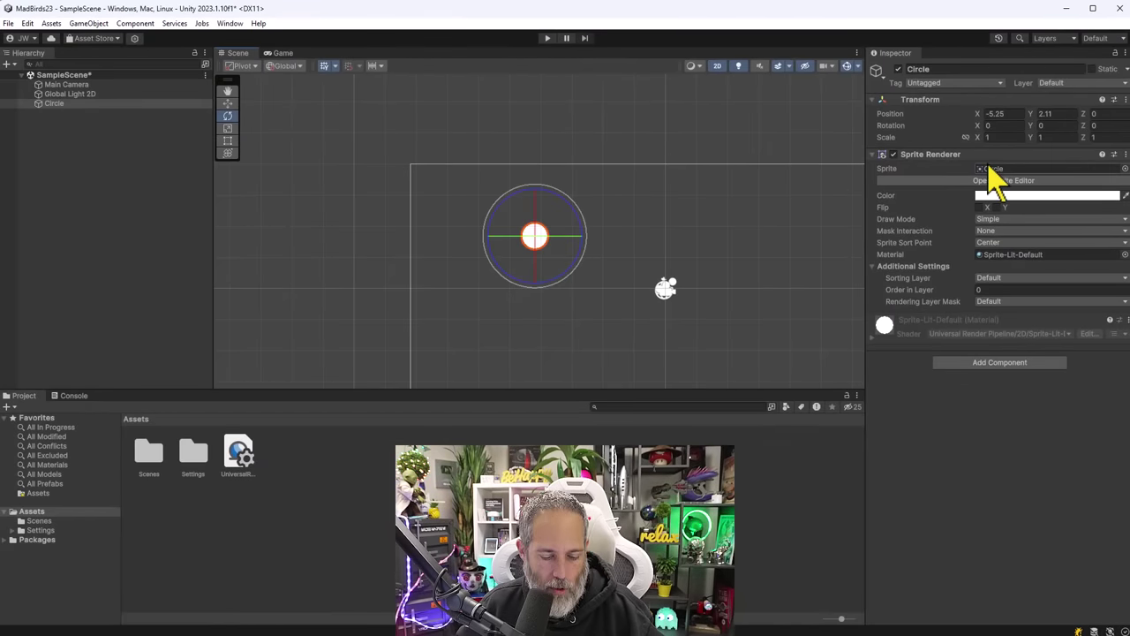
Step: Scale the circle uniformly to about 4.22 with the Scale tool and check it in the Game view
{"action": "left_click", "coordinate": [227, 128]}
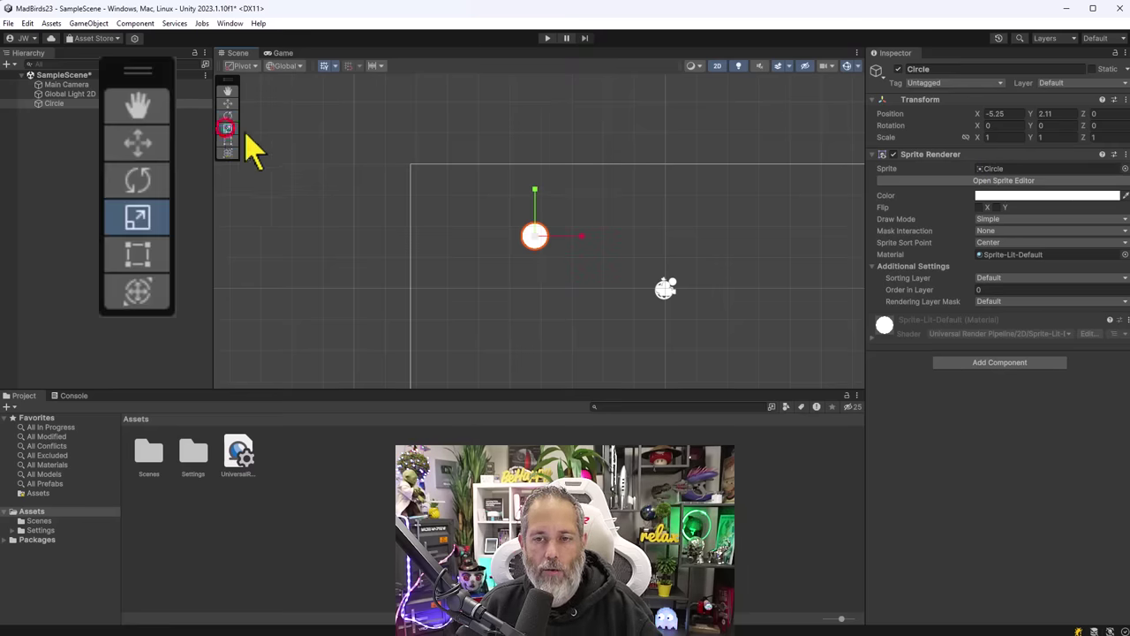
{"action": "left_click_drag", "start_coordinate": [536, 236], "coordinate": [681, 171]}
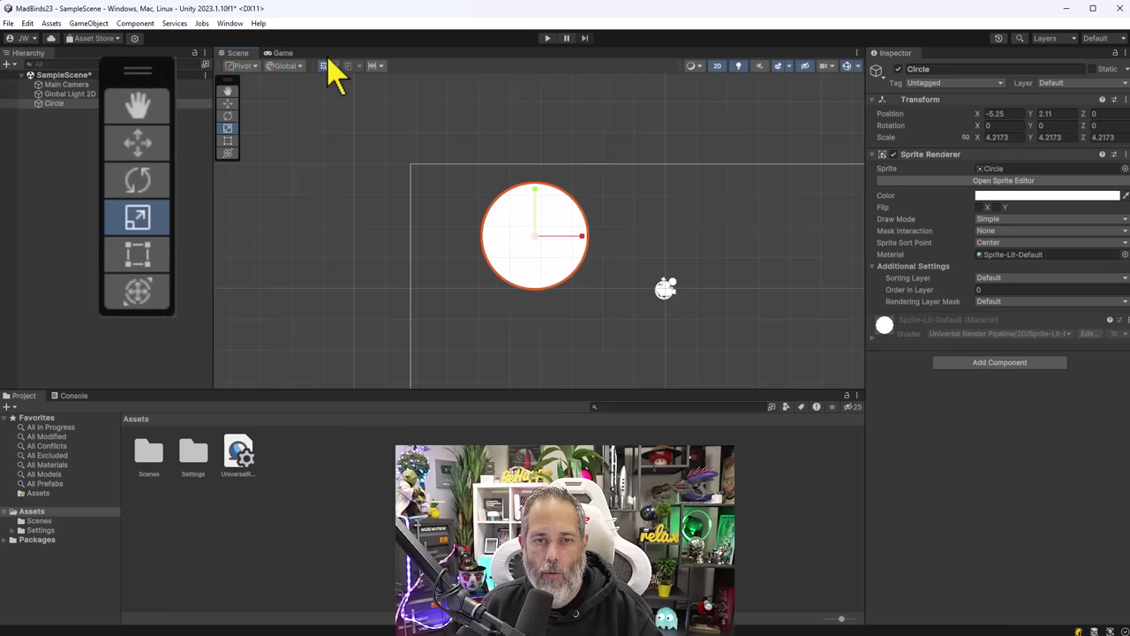
{"action": "left_click", "coordinate": [283, 52]}
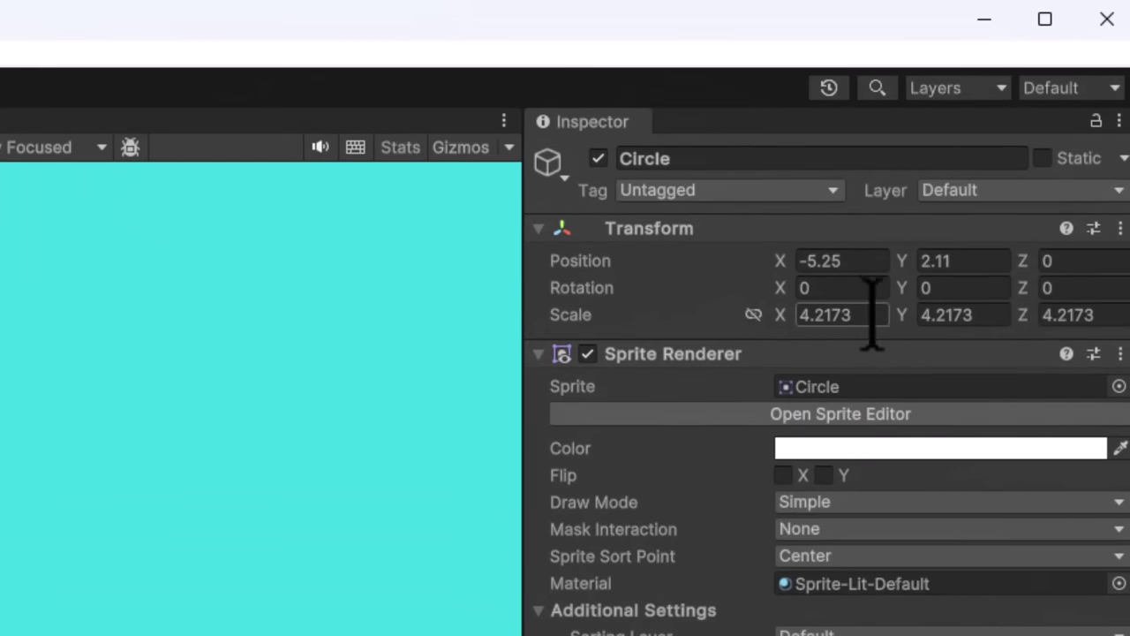
Step: Reset the circle's scale to 1 on the X, Y and Z axes
{"action": "left_click", "coordinate": [870, 314]}
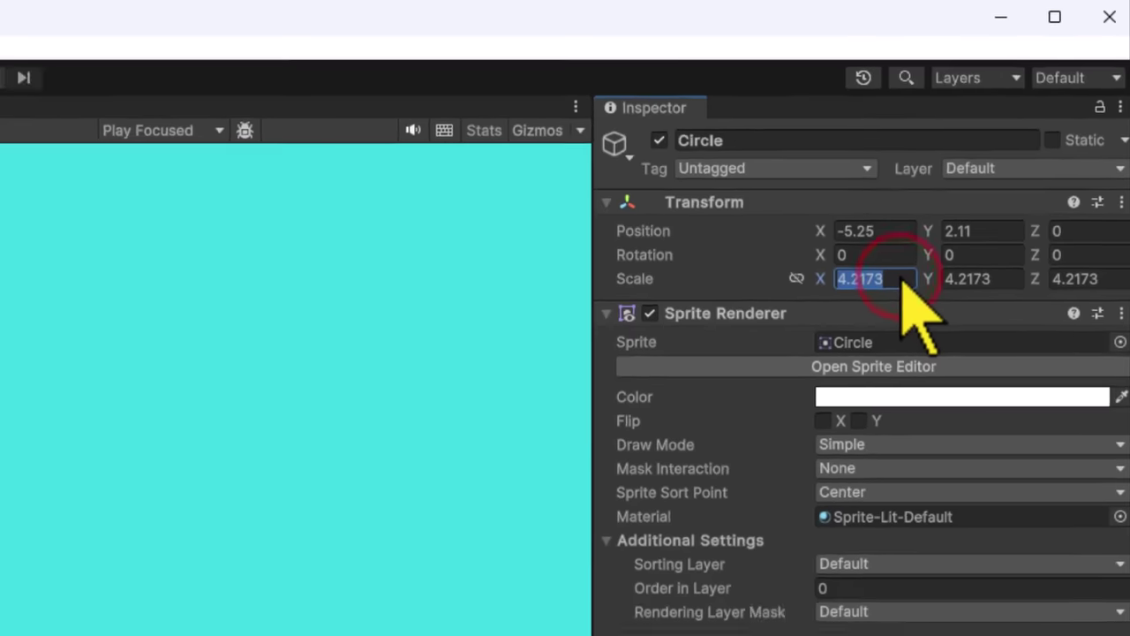
{"action": "type", "text": "1"}
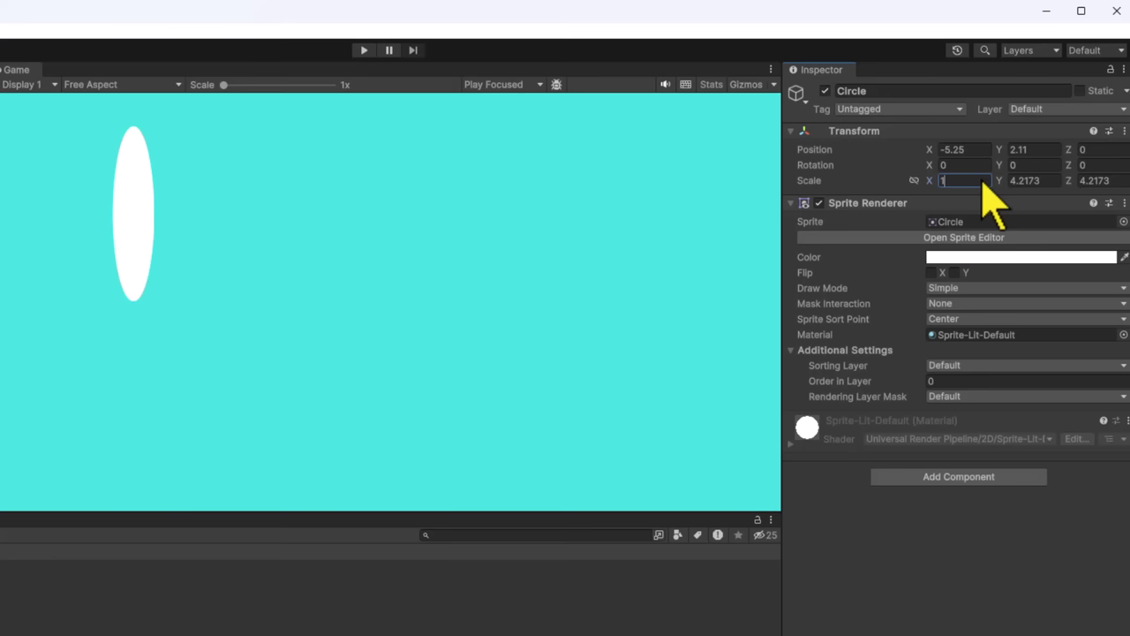
{"action": "type", "text": "1"}
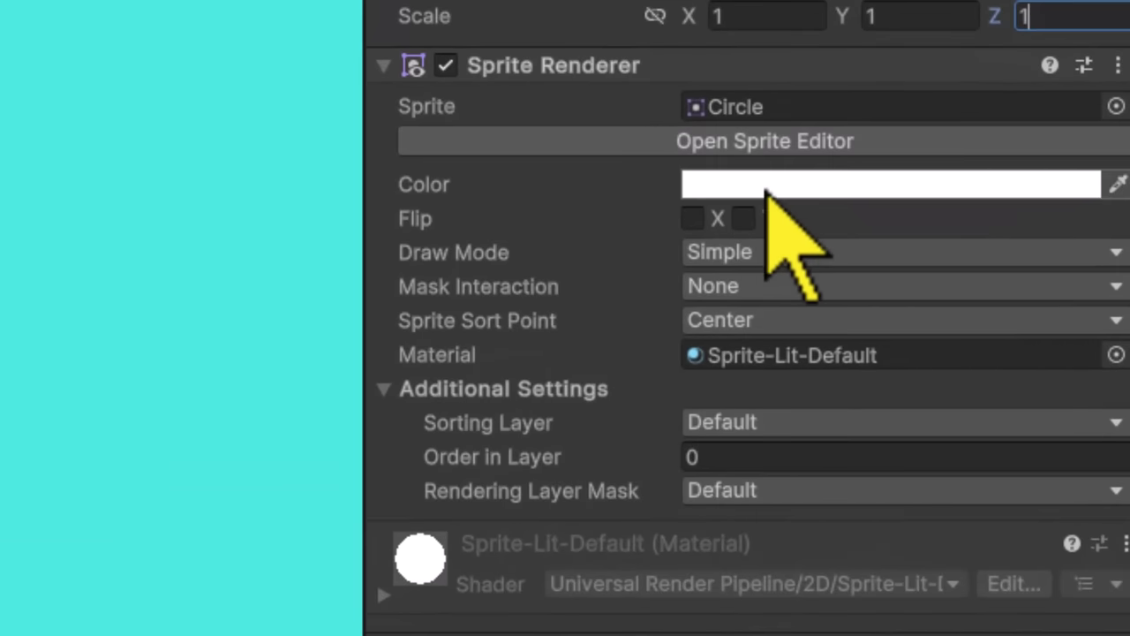
Step: Change the circle's Sprite Renderer color to bright red
{"action": "left_click", "coordinate": [964, 257]}
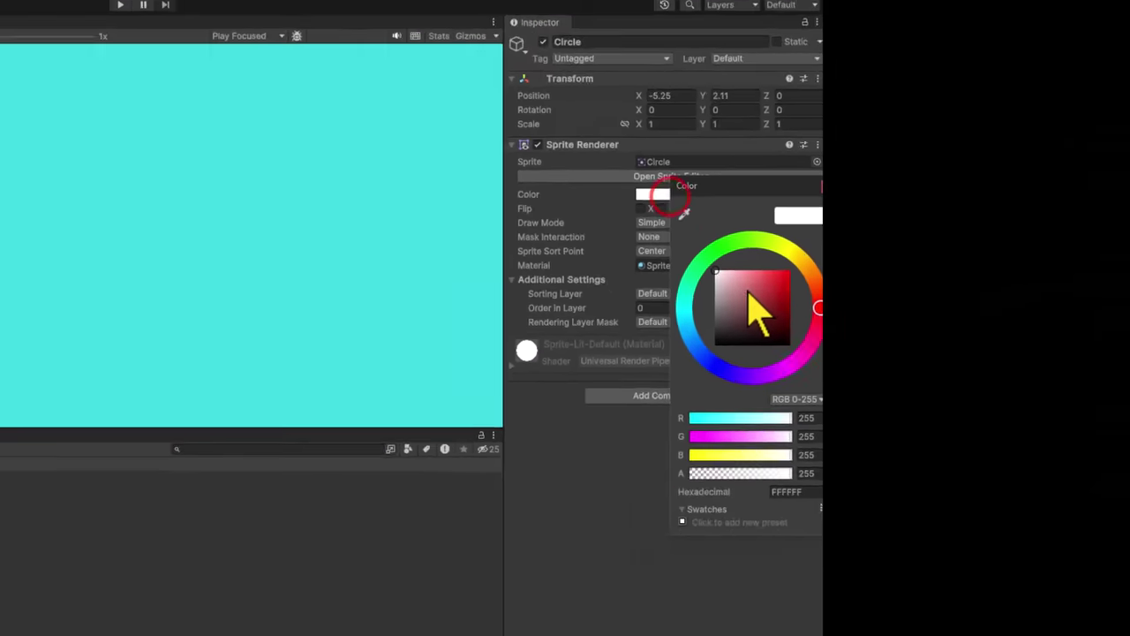
{"action": "left_click_drag", "start_coordinate": [916, 411], "coordinate": [1024, 318]}
{"action": "left_click", "coordinate": [777, 193]}
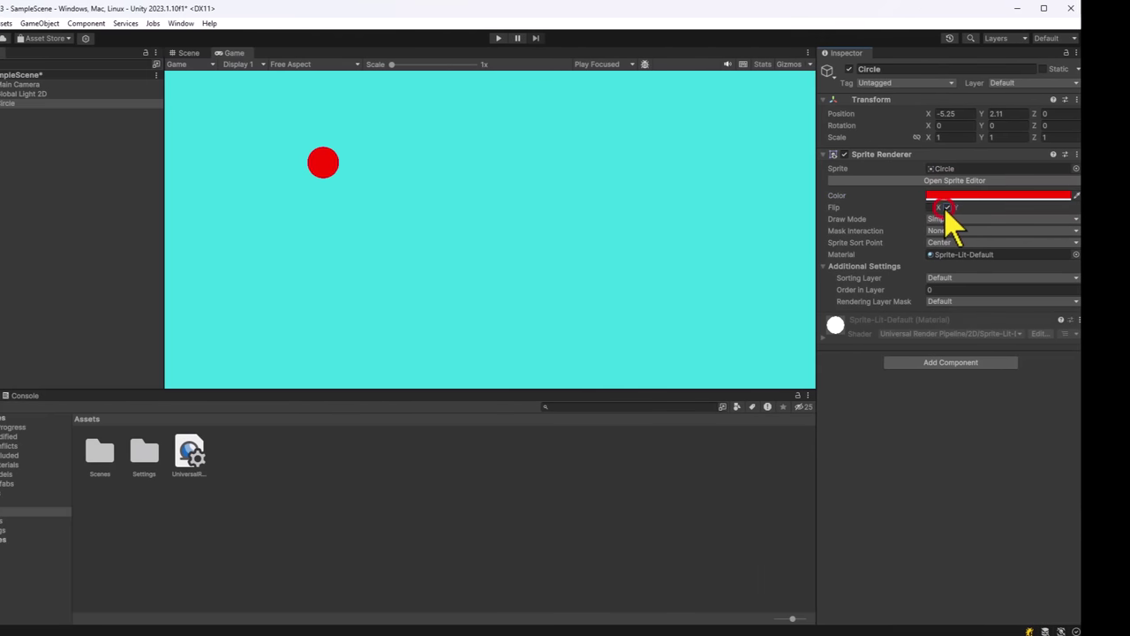
Step: Try the circle sprite's Y flip, turn it back off, and open the Sprite Editor for the circle
{"action": "left_click", "coordinate": [648, 207]}
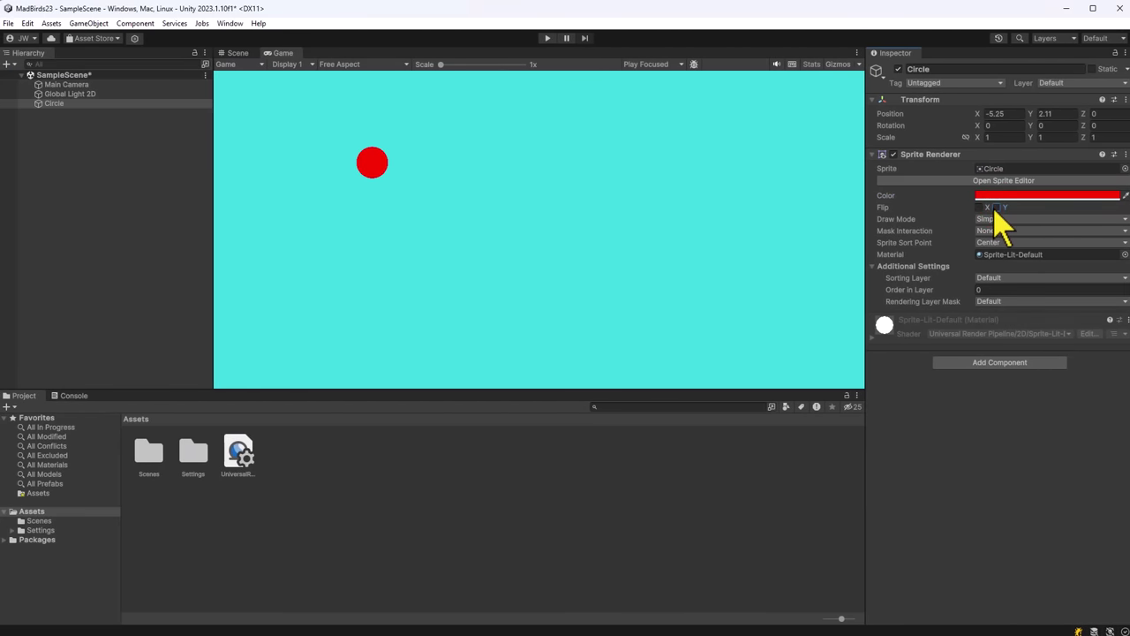
{"action": "left_click", "coordinate": [1012, 181]}
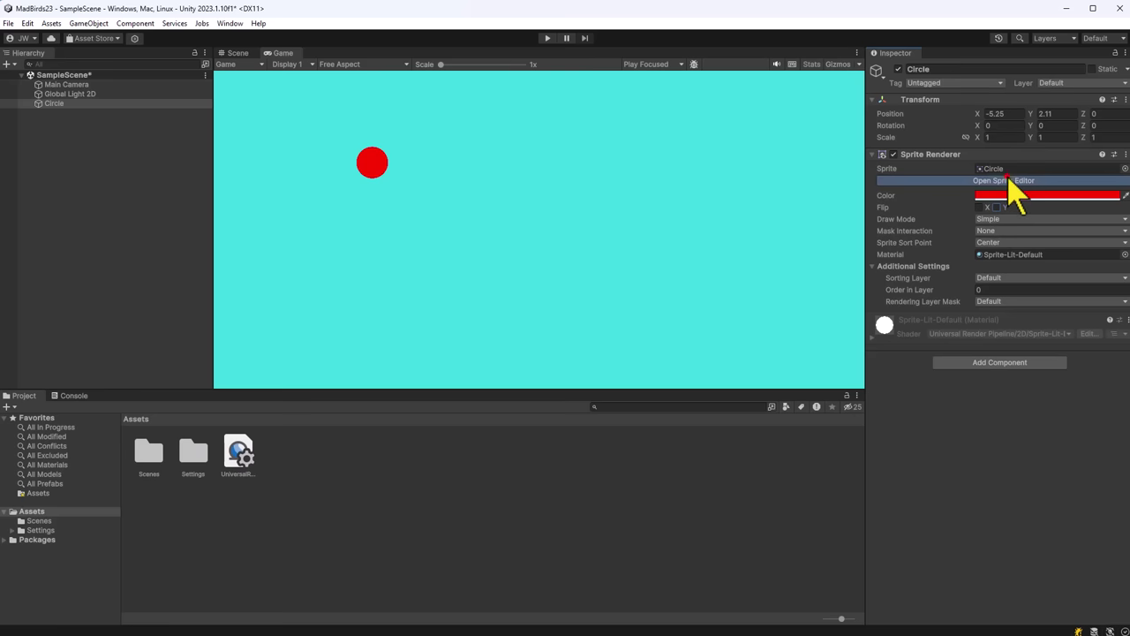